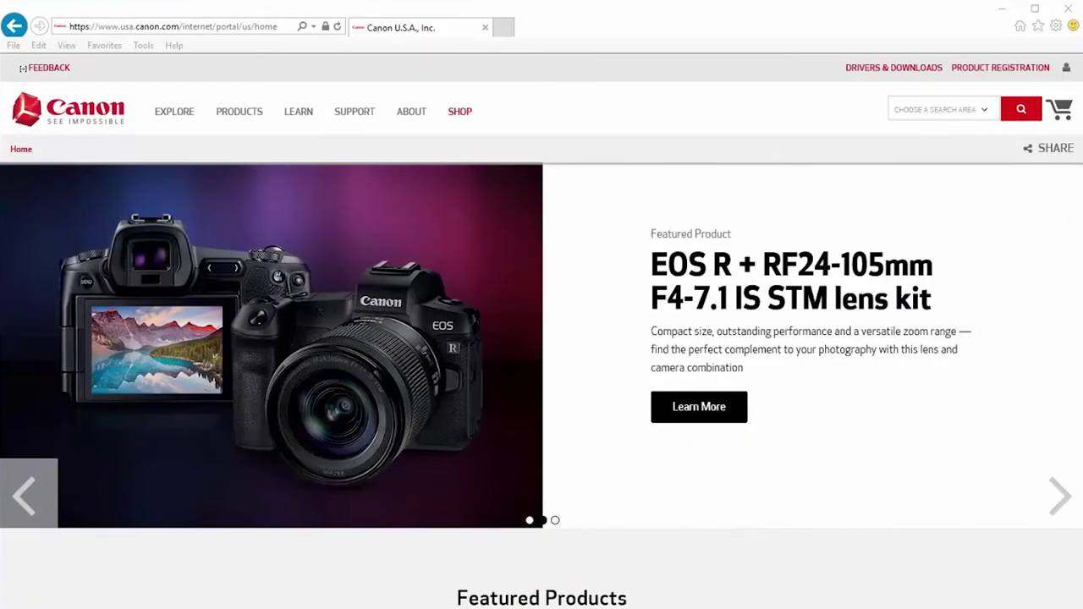
Load usa.canon.com/support in Internet Explorer
{"action": "left_click", "coordinate": [248, 32]}
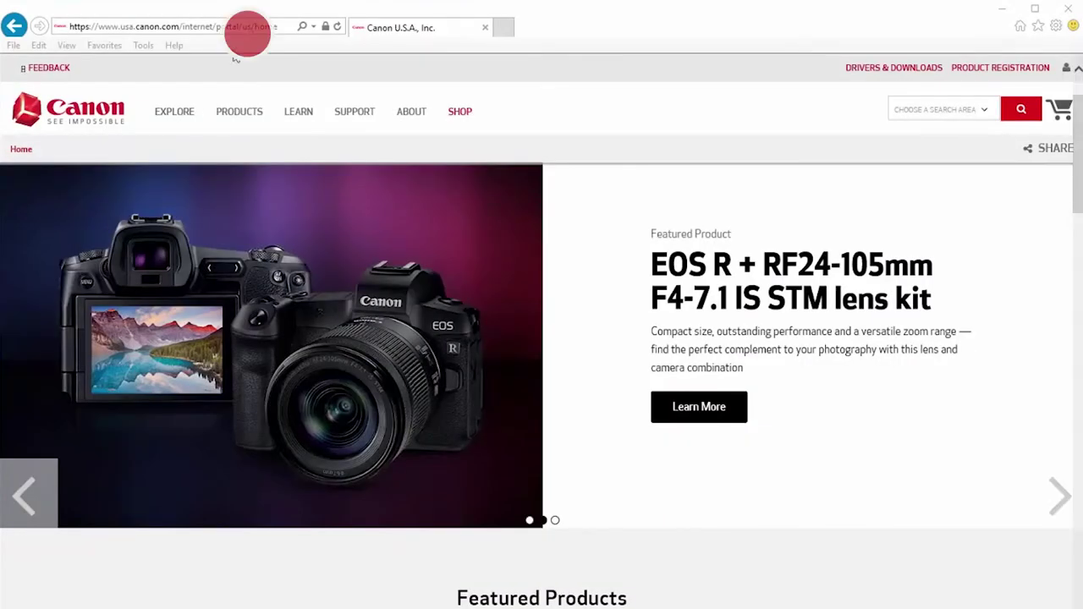
{"action": "type", "text": "u"}
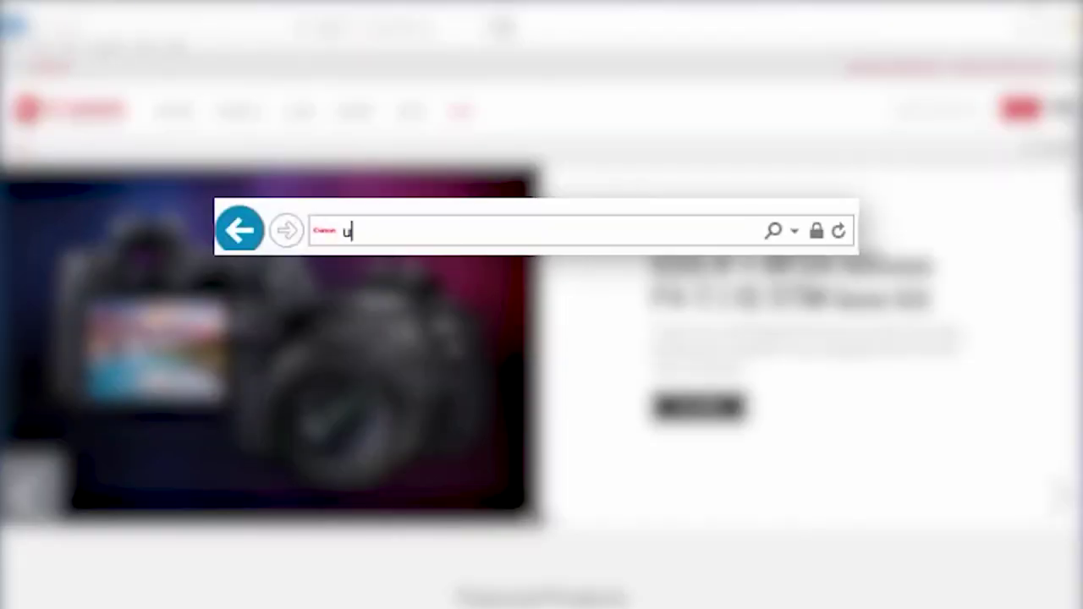
{"action": "type", "text": "sa.canon.c"}
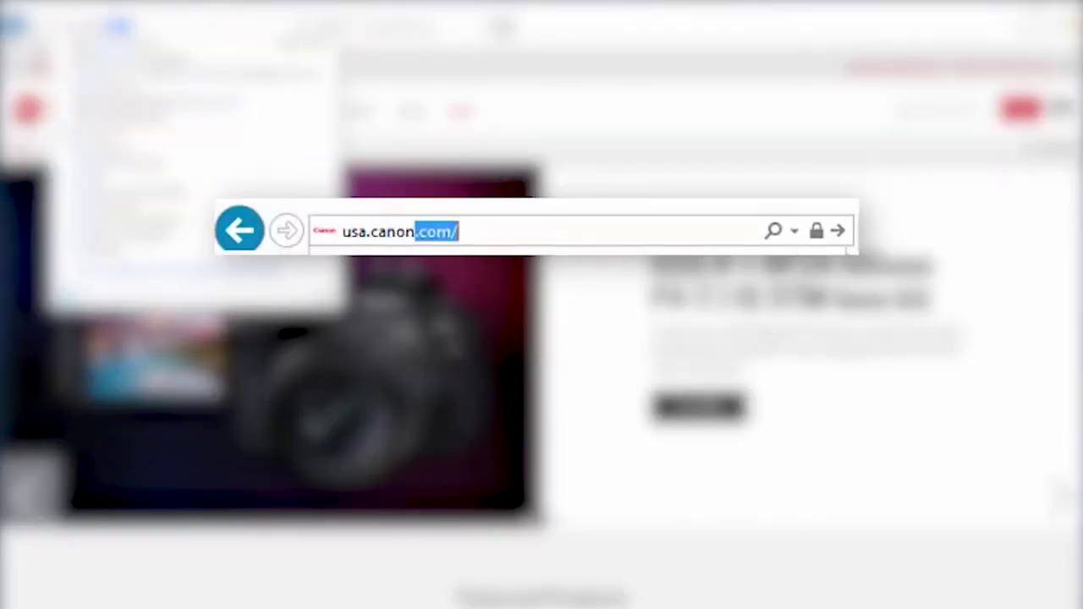
{"action": "type", "text": "om"}
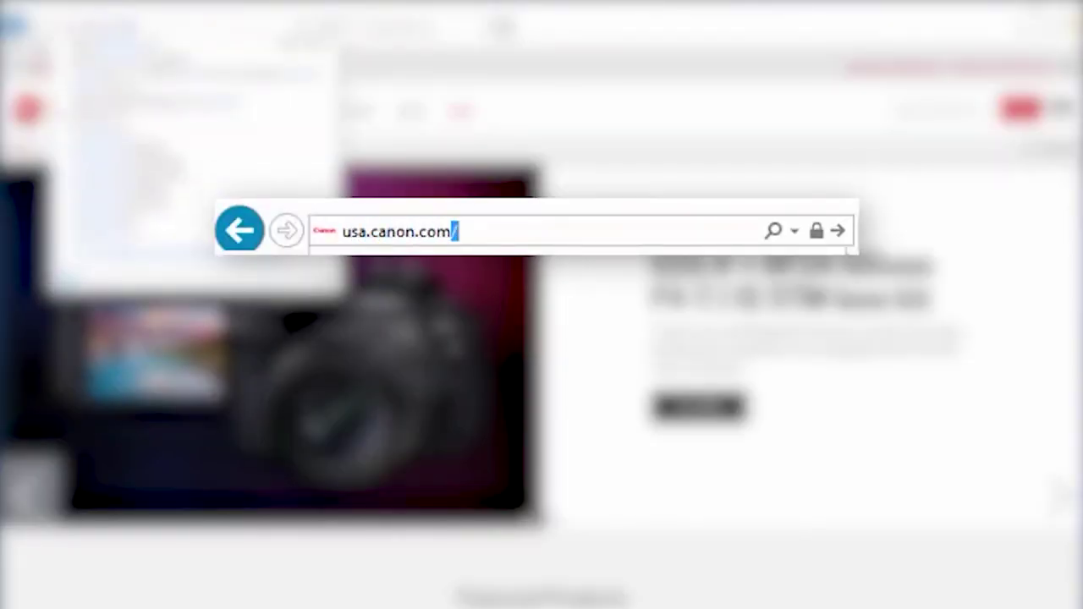
{"action": "type", "text": "/suppo"}
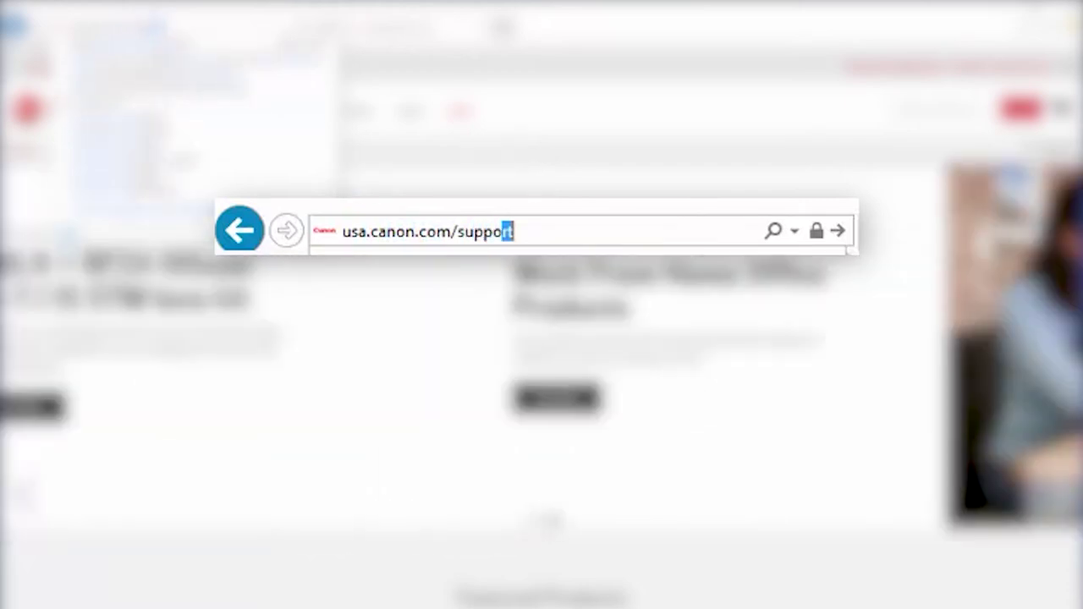
{"action": "type", "text": "rt"}
{"action": "key", "text": "Return"}
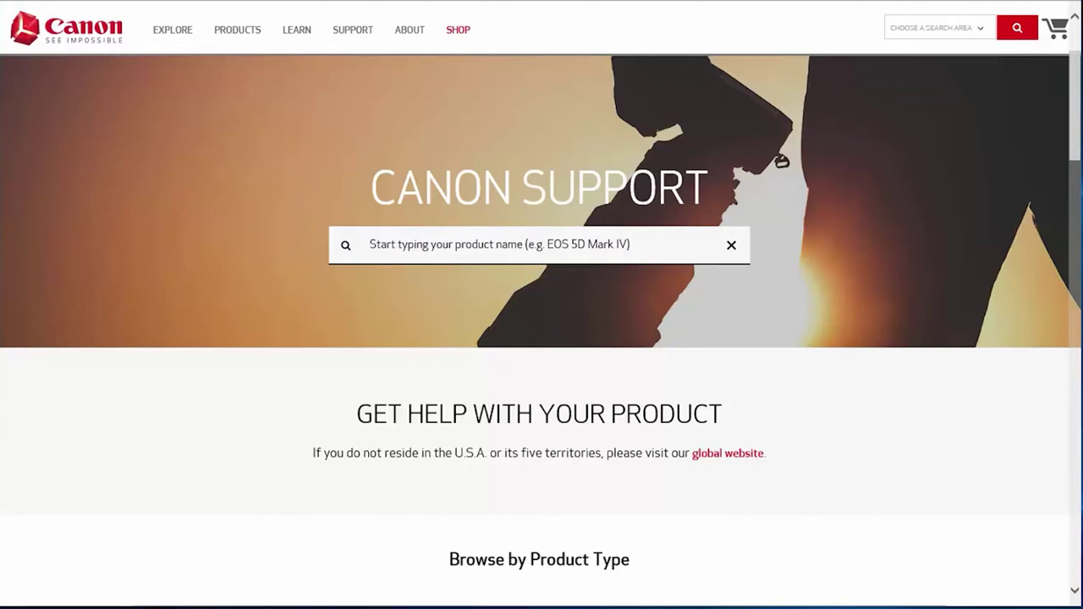
Search support for 'EOS R5' and go to its Drivers & Downloads section
{"action": "left_click", "coordinate": [519, 242]}
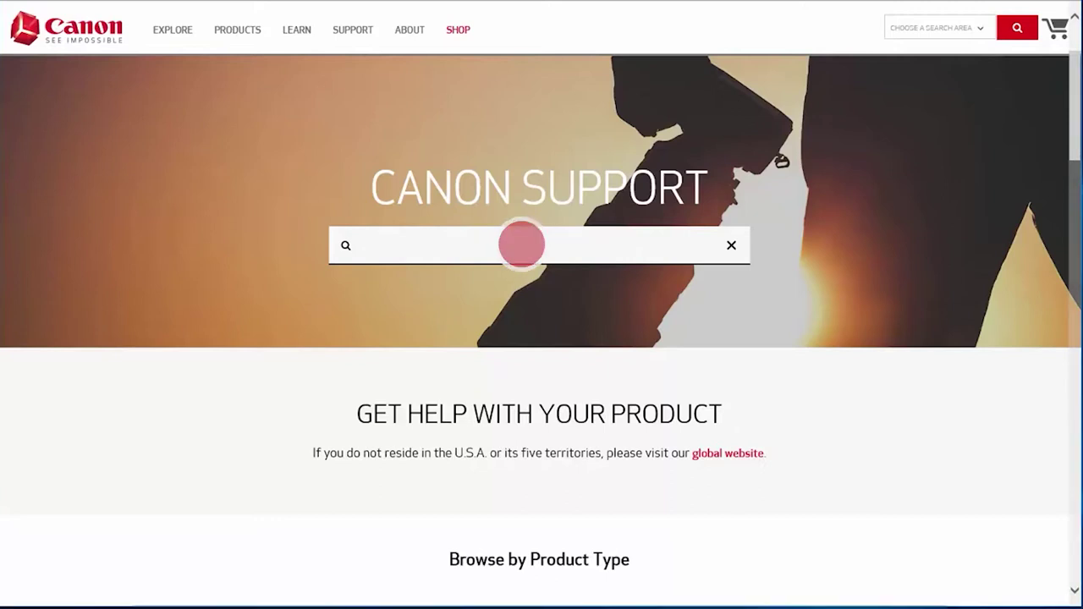
{"action": "type", "text": "EOS"}
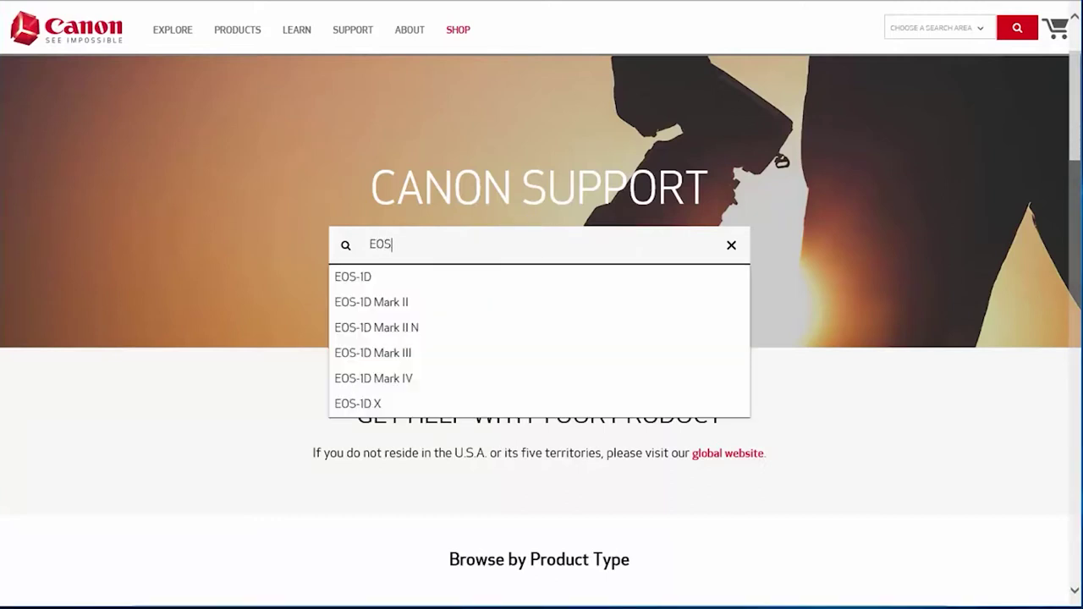
{"action": "type", "text": " R5"}
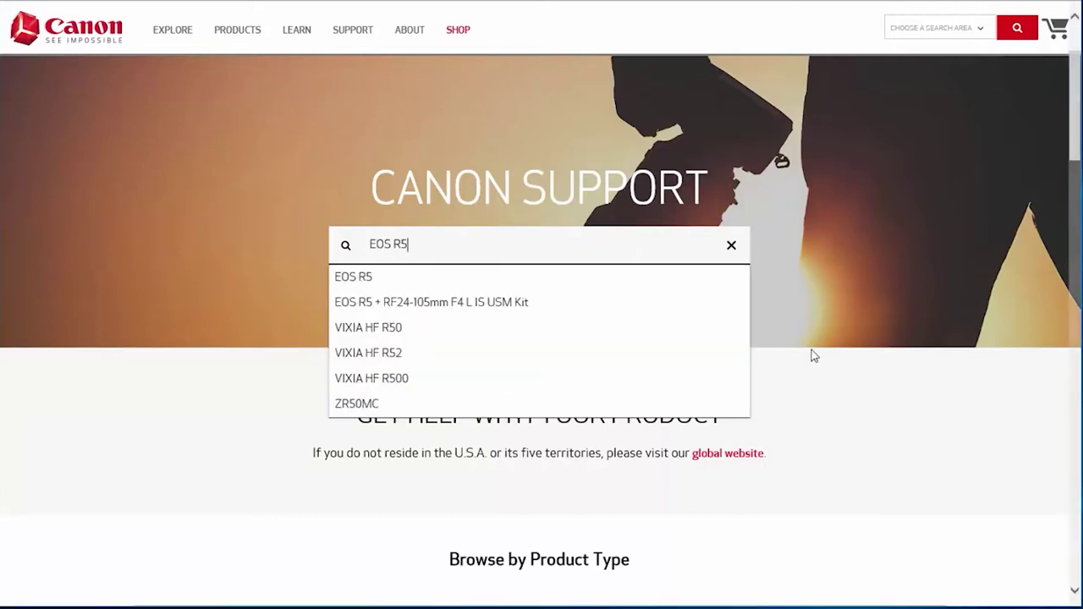
{"action": "left_click", "coordinate": [354, 276]}
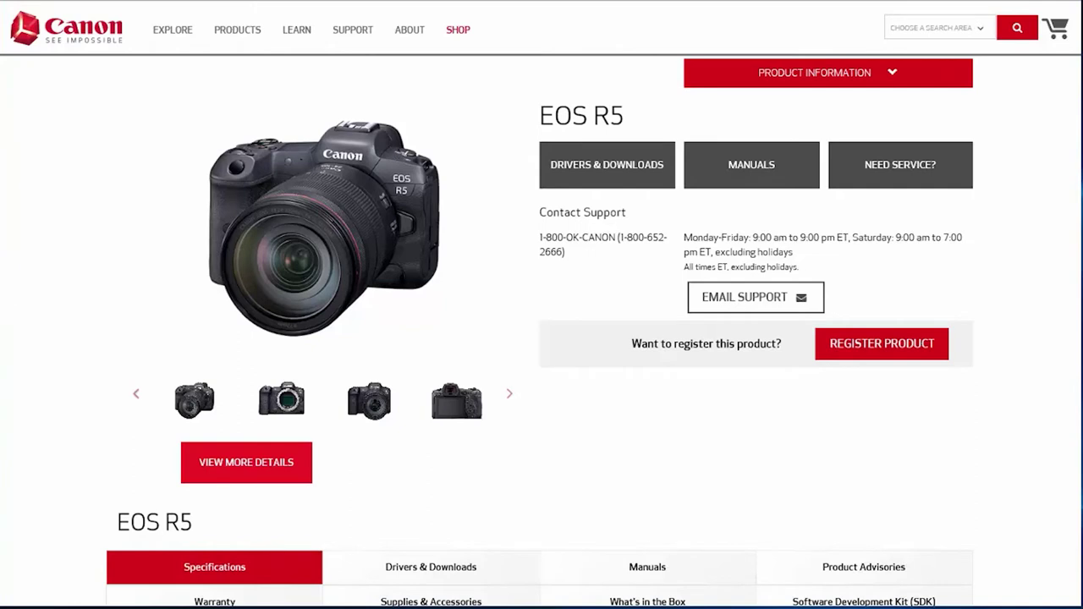
{"action": "left_click", "coordinate": [624, 164]}
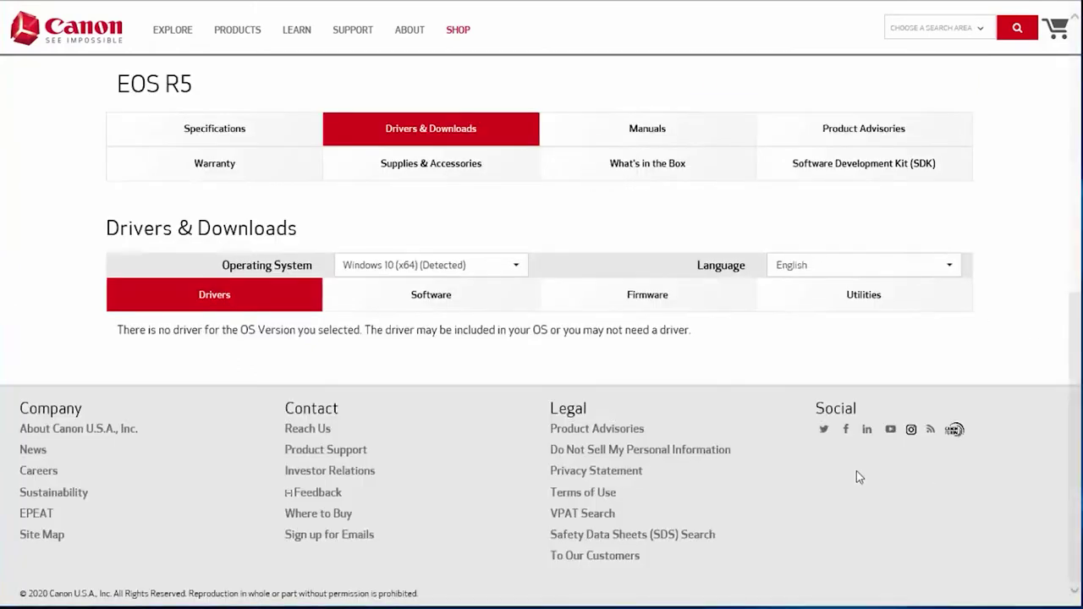
On the Software tab, expand the EOS Utility 3.13.10 for Windows entry
{"action": "left_click", "coordinate": [430, 294]}
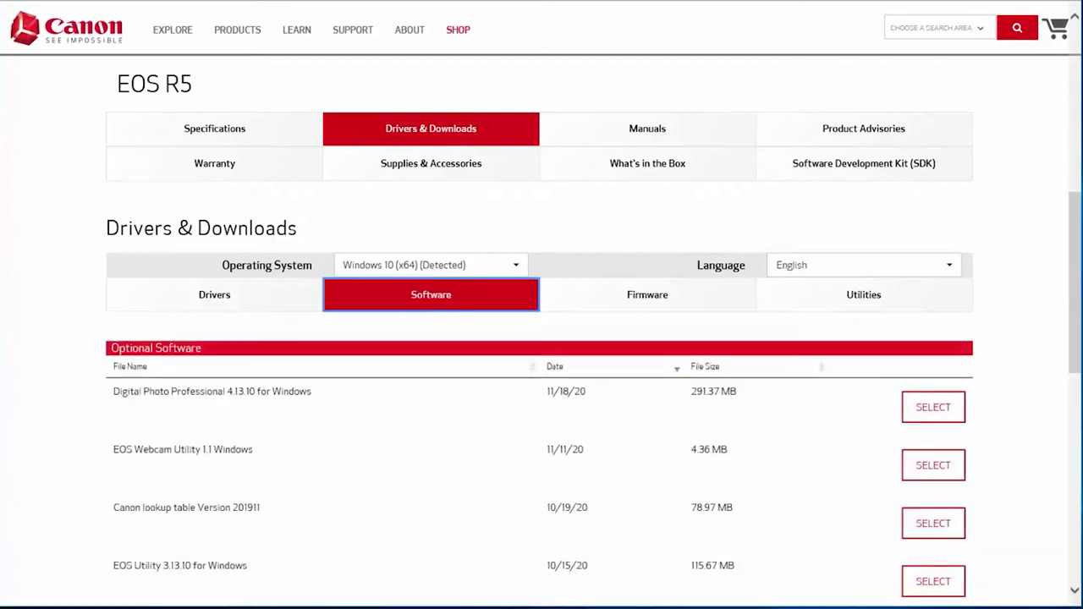
{"action": "scroll", "coordinate": [1020, 358], "scroll_direction": "down", "scroll_amount": 3}
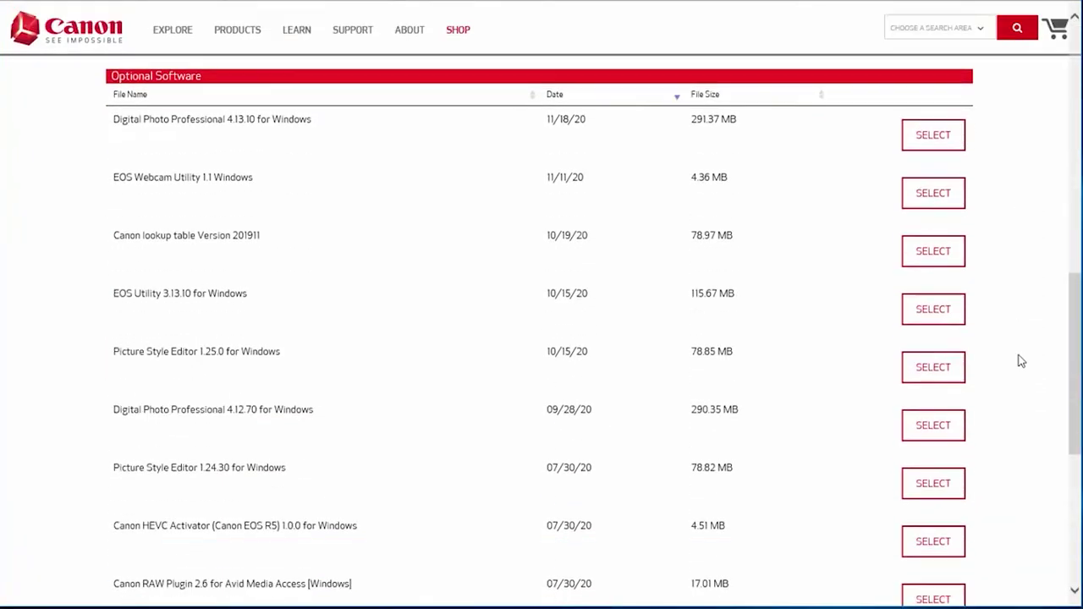
{"action": "scroll", "coordinate": [1020, 360], "scroll_direction": "down", "scroll_amount": 1}
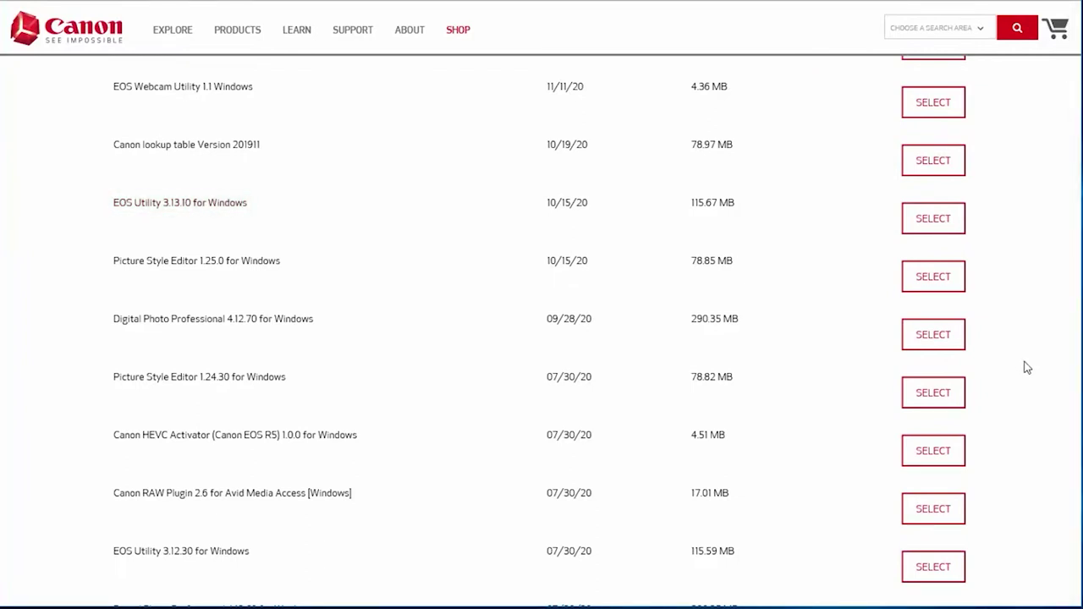
{"action": "left_click", "coordinate": [933, 218]}
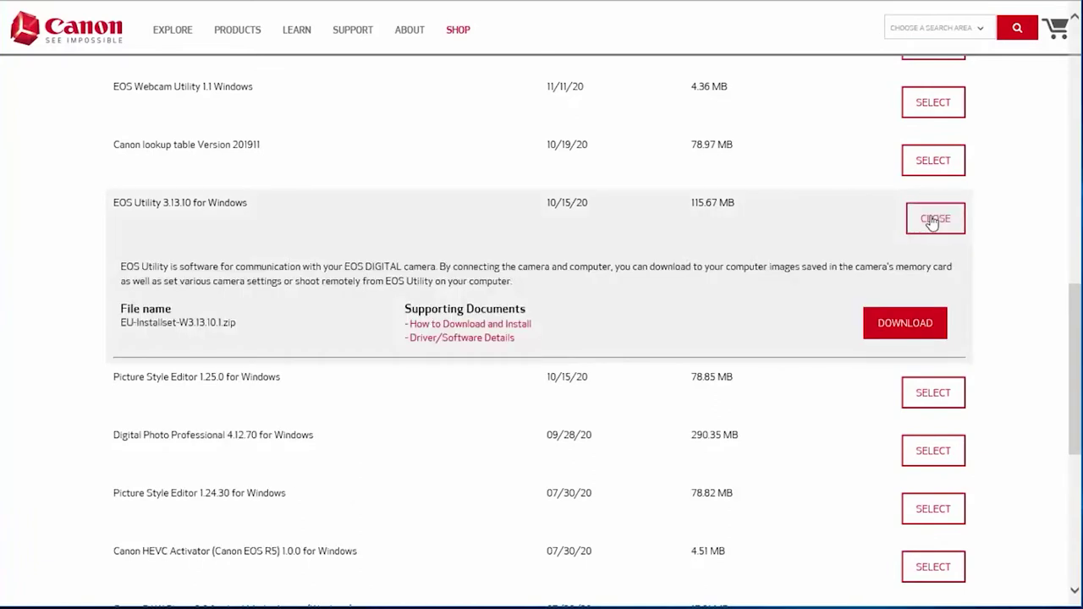
Save EU-Installset-W3.13.10.1.zip to the computer and close the installation tips popup
{"action": "left_click", "coordinate": [902, 325]}
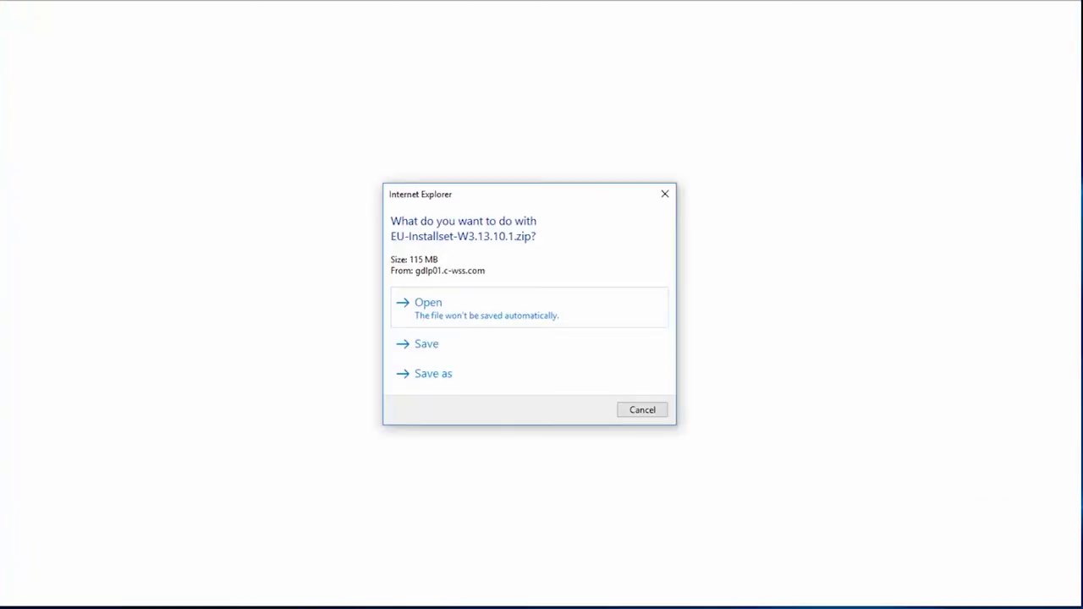
{"action": "left_click", "coordinate": [426, 344]}
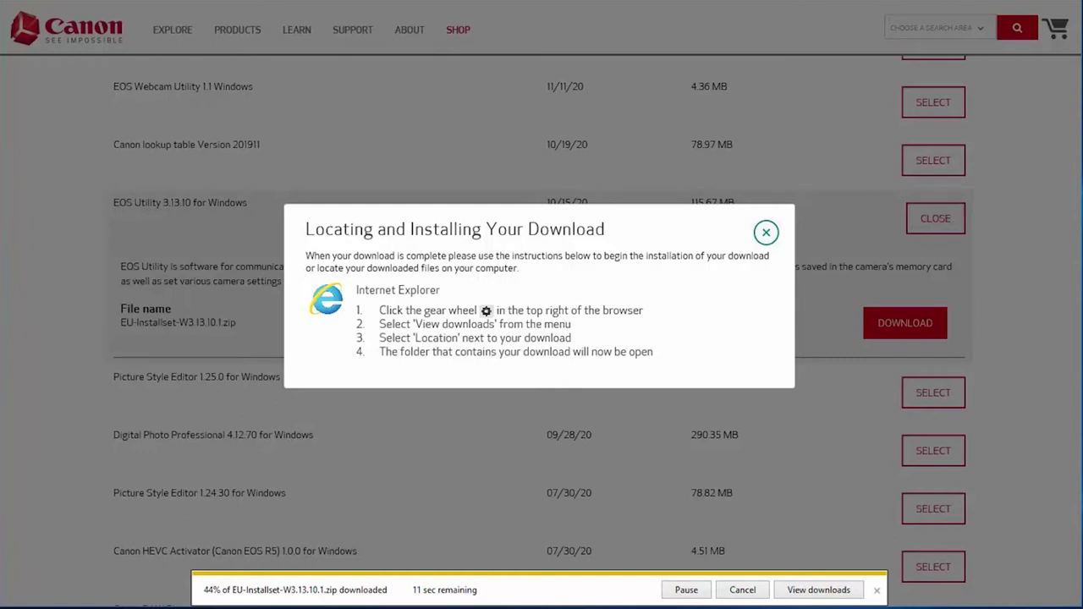
{"action": "left_click", "coordinate": [766, 232]}
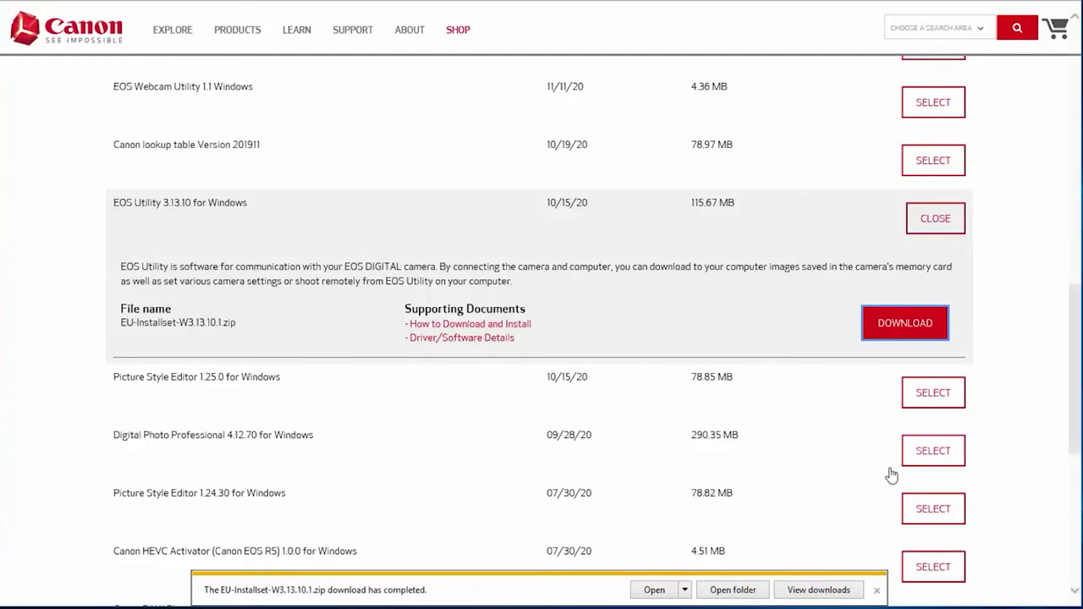
Open the downloaded zip and run euw3.13.10-installer.exe from it
{"action": "left_click", "coordinate": [656, 588]}
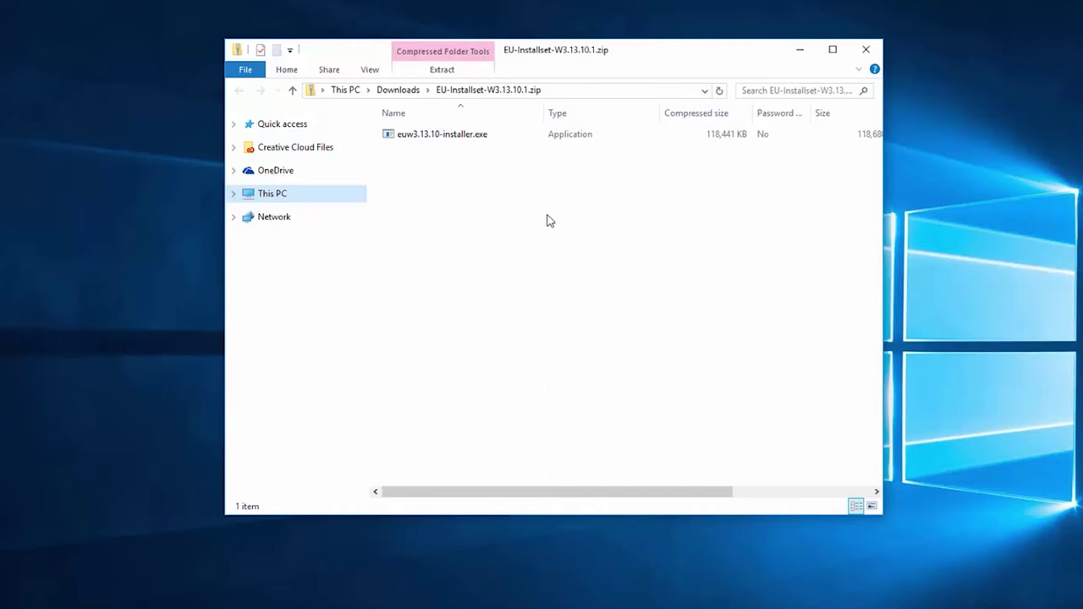
{"action": "left_click", "coordinate": [438, 135]}
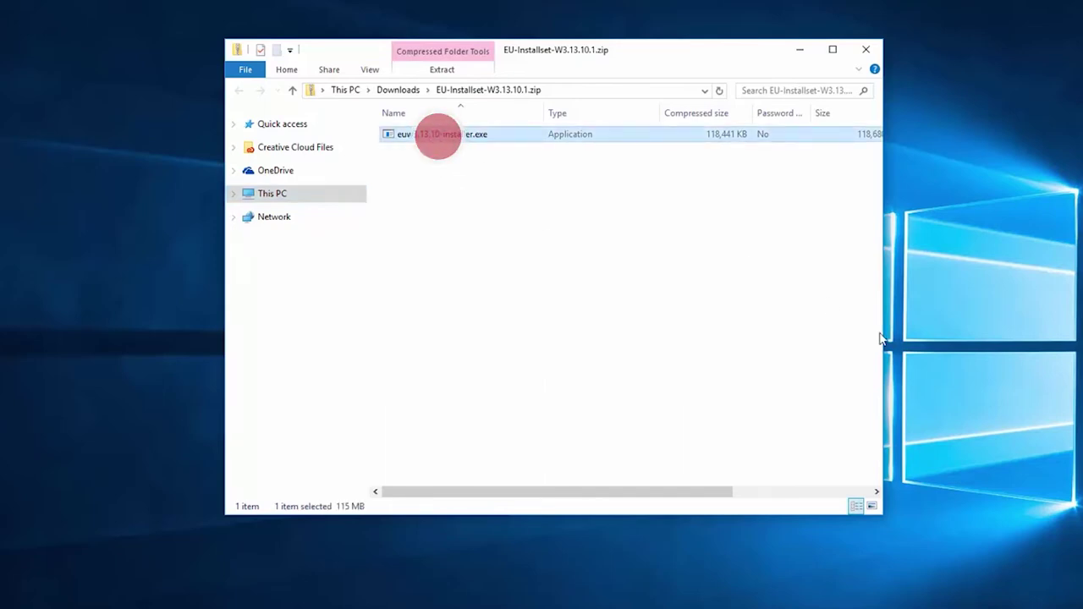
{"action": "key", "text": "Return"}
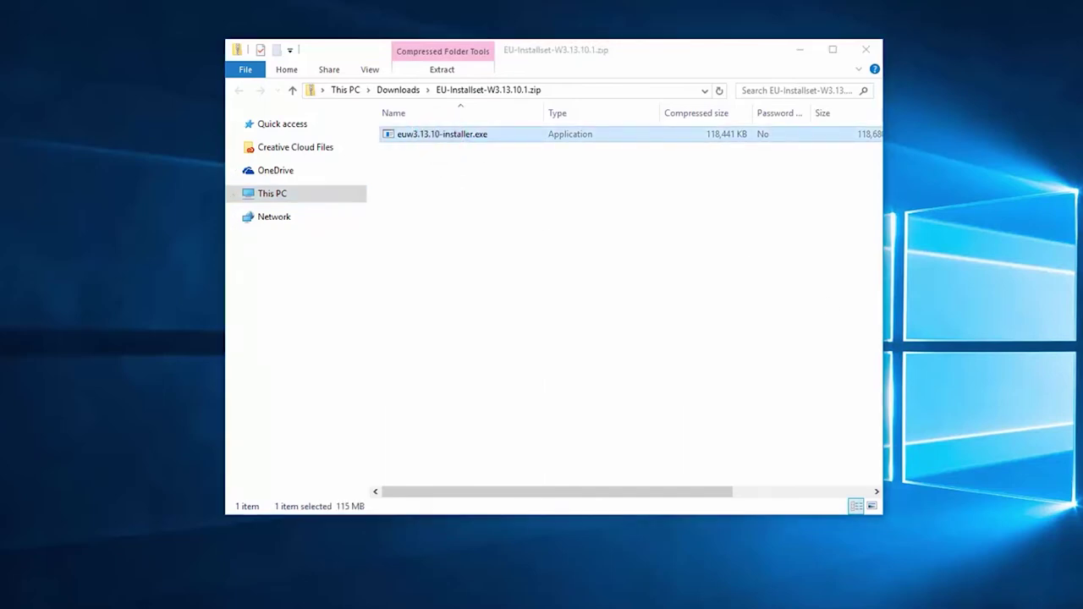
Allow the installer to run, choosing United States region and English language
{"action": "left_click", "coordinate": [582, 361]}
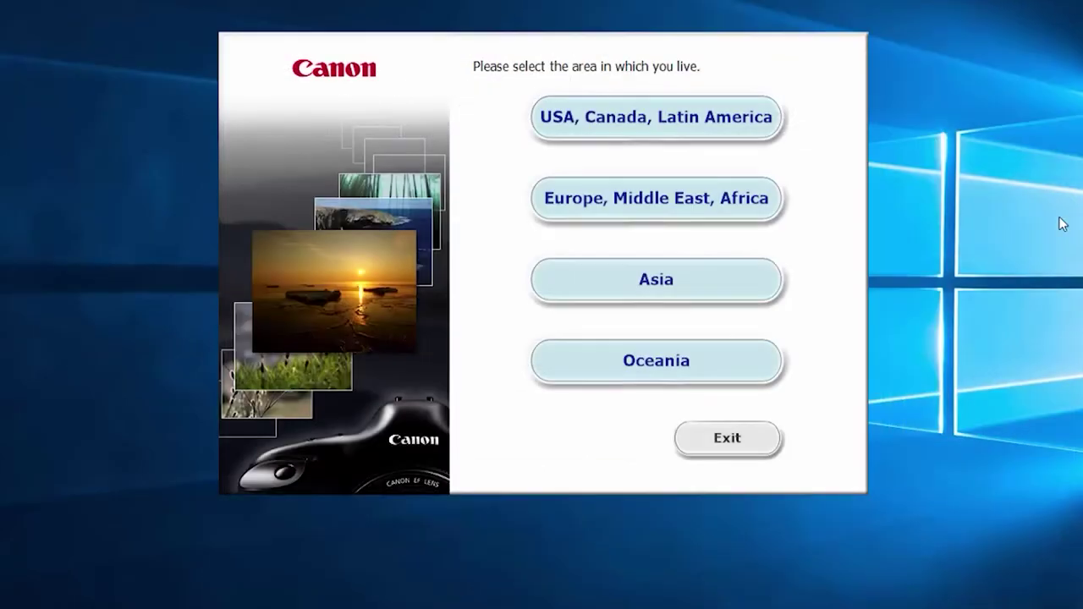
{"action": "left_click", "coordinate": [645, 113]}
{"action": "left_click", "coordinate": [652, 110]}
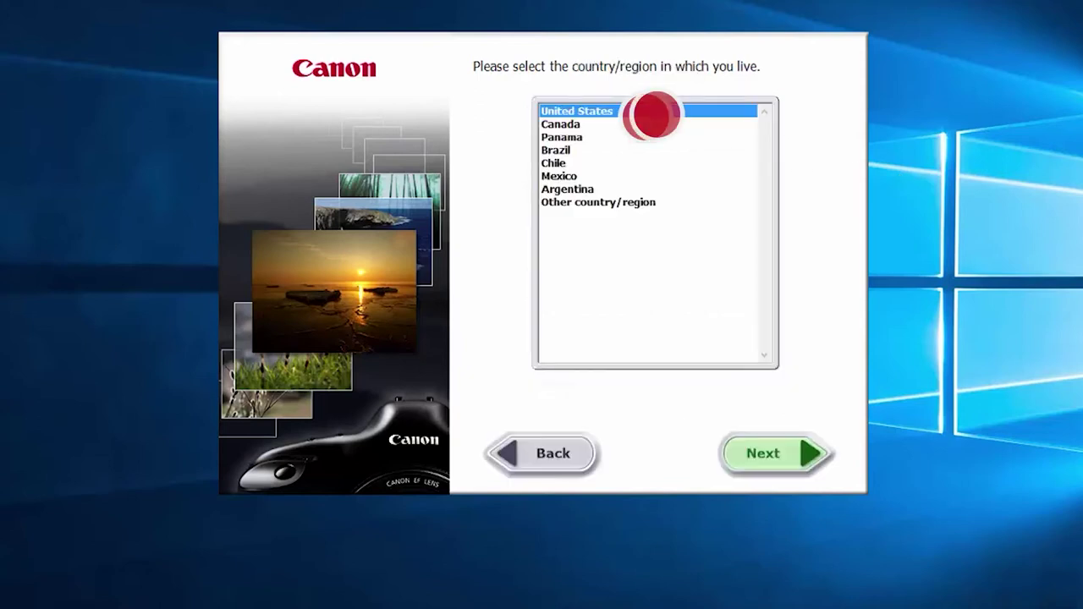
{"action": "left_click", "coordinate": [654, 113]}
{"action": "left_click", "coordinate": [764, 451]}
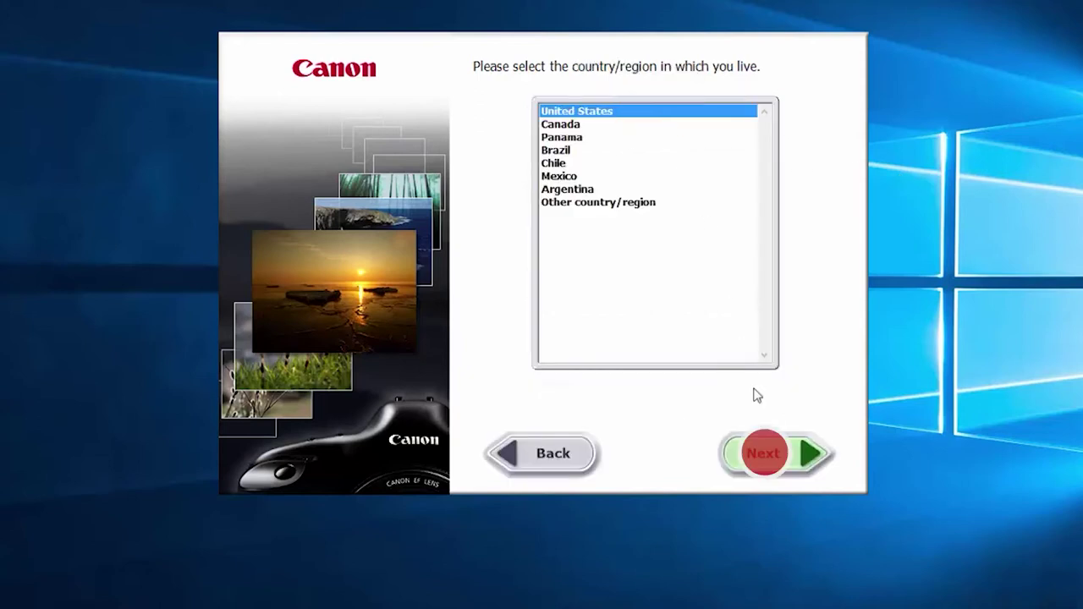
{"action": "left_click", "coordinate": [764, 453]}
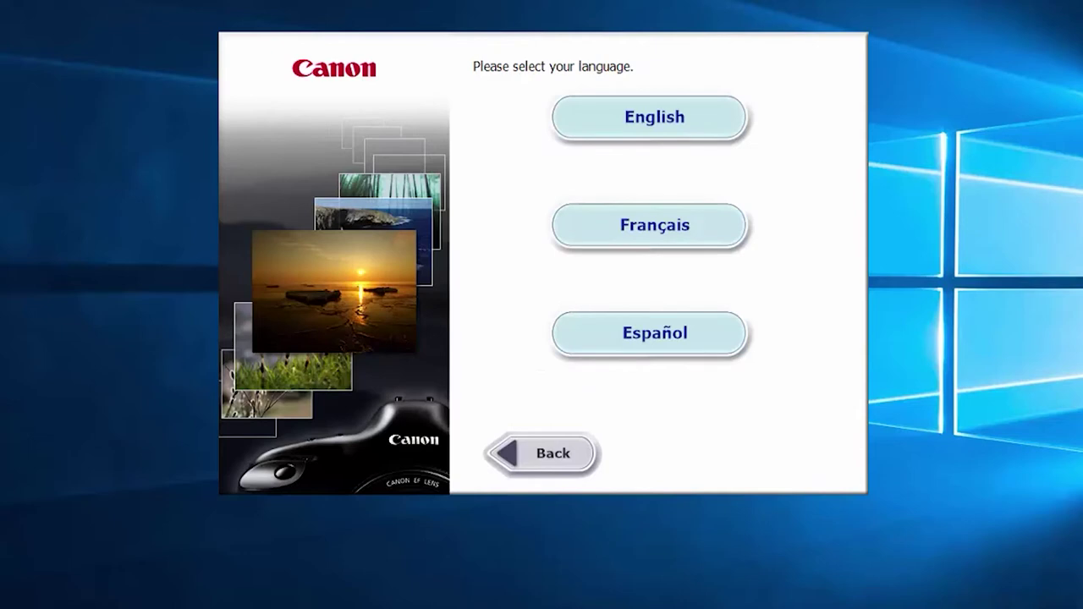
{"action": "left_click", "coordinate": [658, 117]}
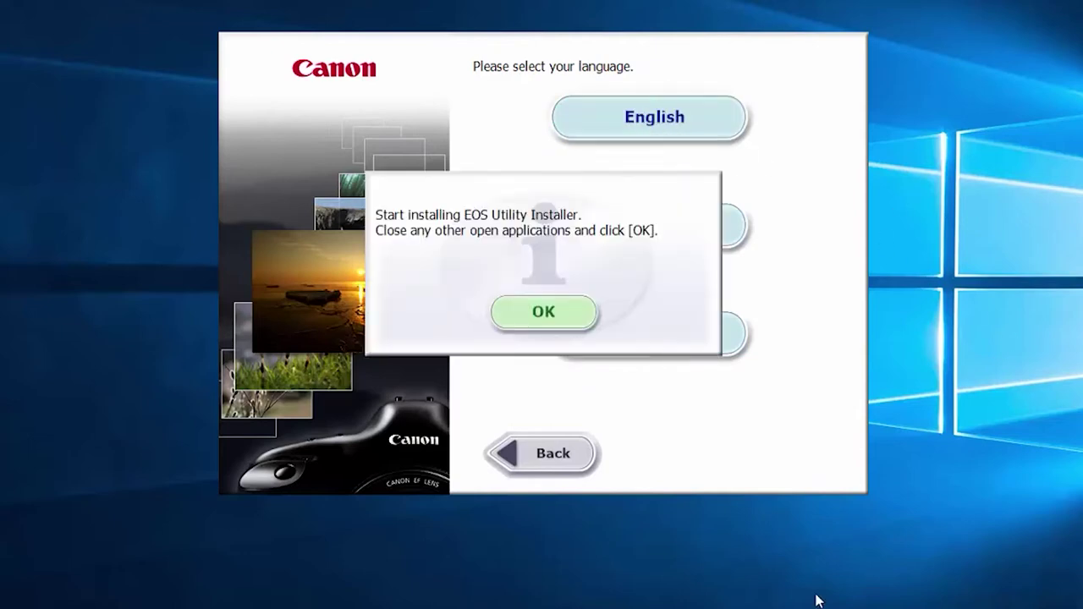
{"action": "left_click", "coordinate": [543, 312]}
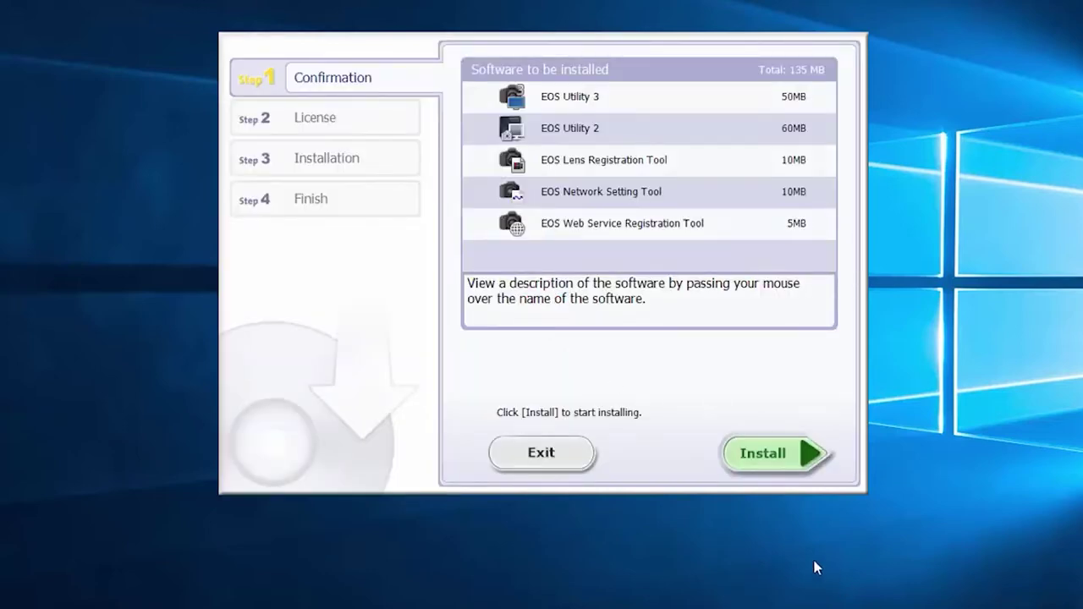
Install the five listed tools, accepting the licence agreement, and finish the installer
{"action": "left_click", "coordinate": [769, 452]}
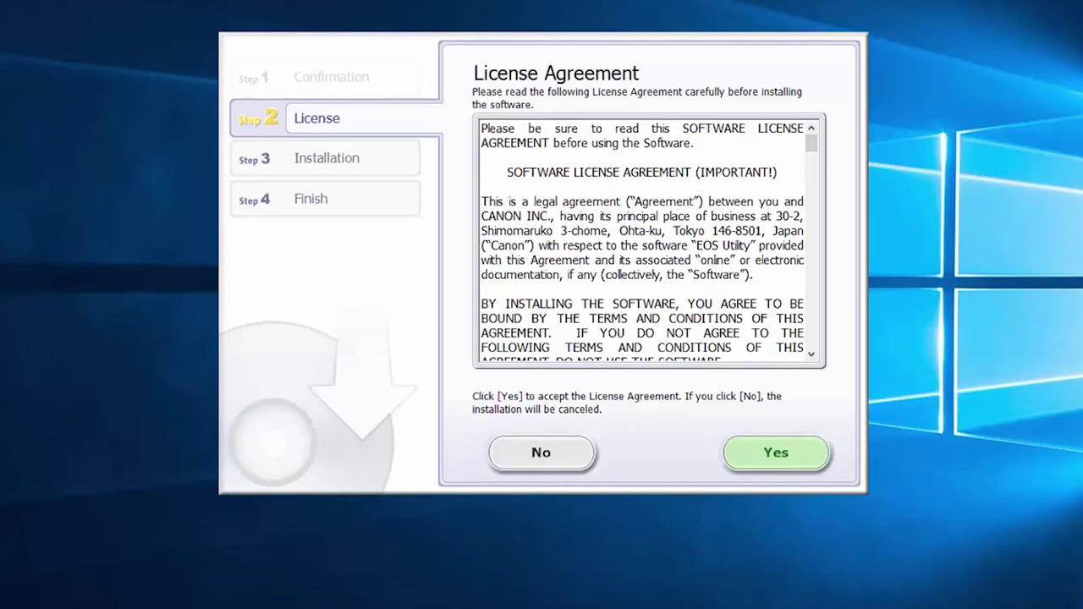
{"action": "left_click", "coordinate": [775, 453]}
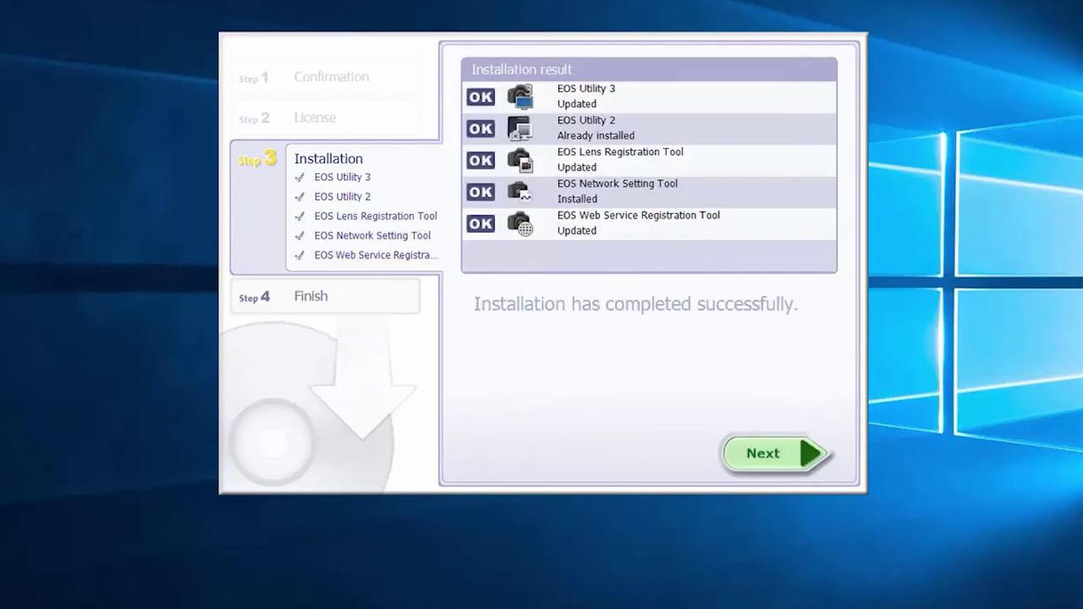
{"action": "left_click", "coordinate": [761, 452]}
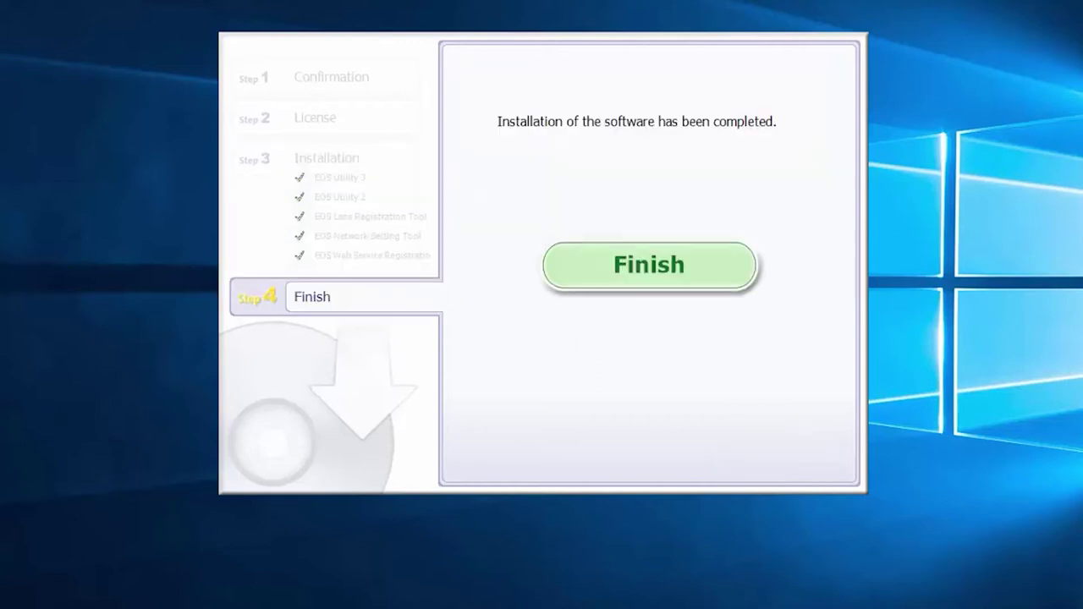
{"action": "left_click", "coordinate": [660, 265]}
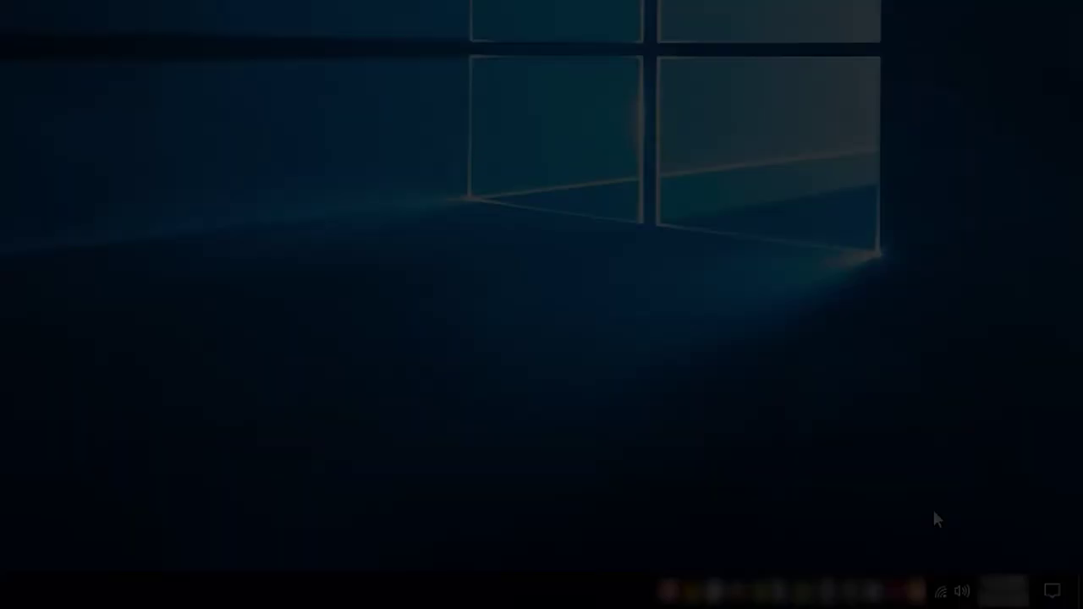
Show the PC's list of available Wi-Fi networks
{"action": "left_click", "coordinate": [940, 592]}
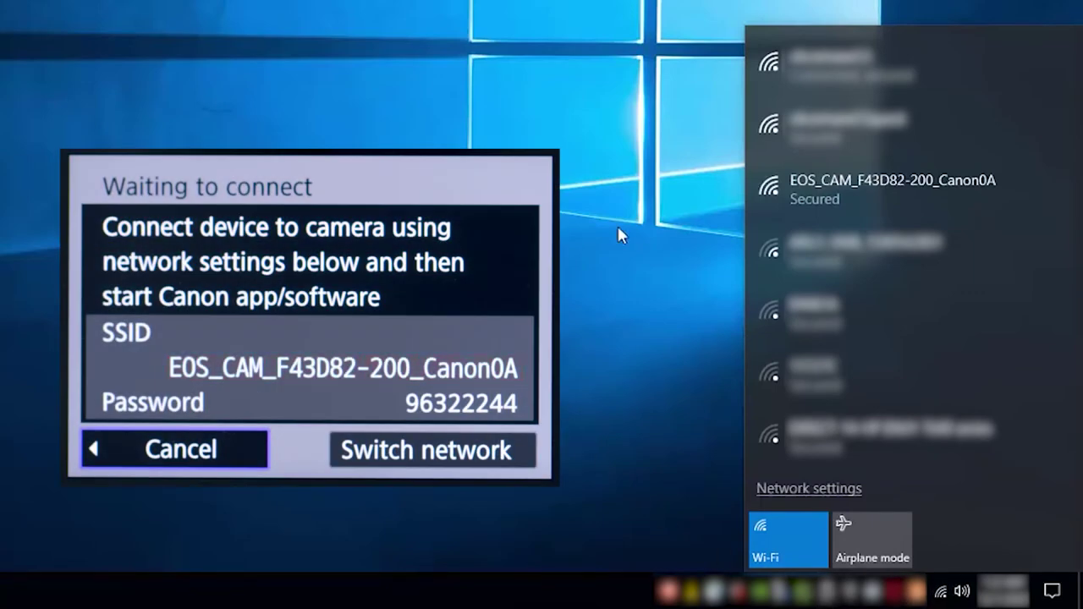
Connect to the EOS_CAM network with the camera's security key, with Connect automatically off
{"action": "left_click", "coordinate": [846, 190]}
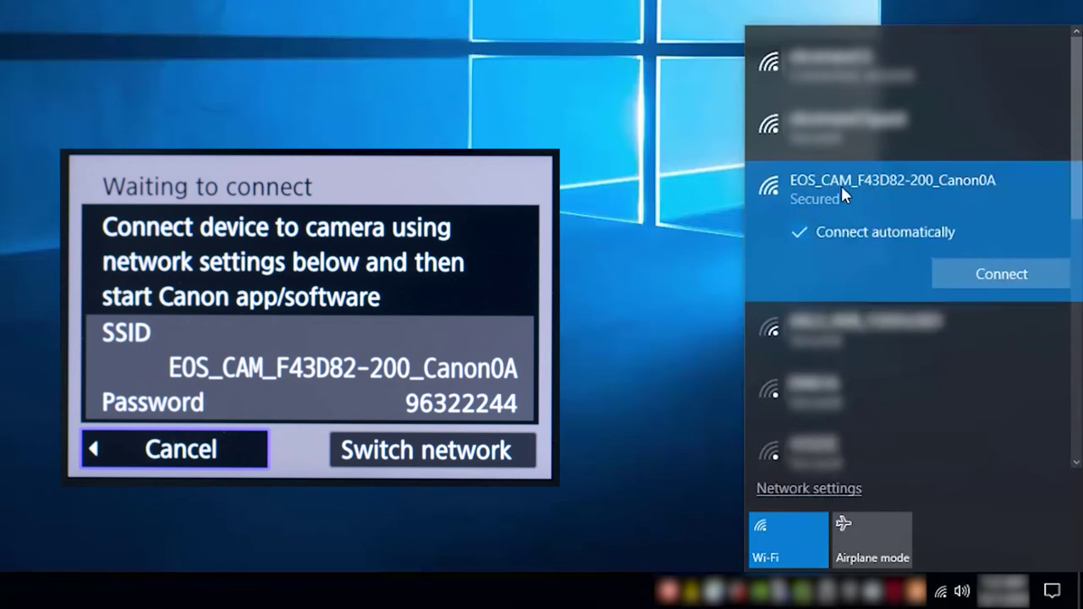
{"action": "left_click", "coordinate": [799, 233]}
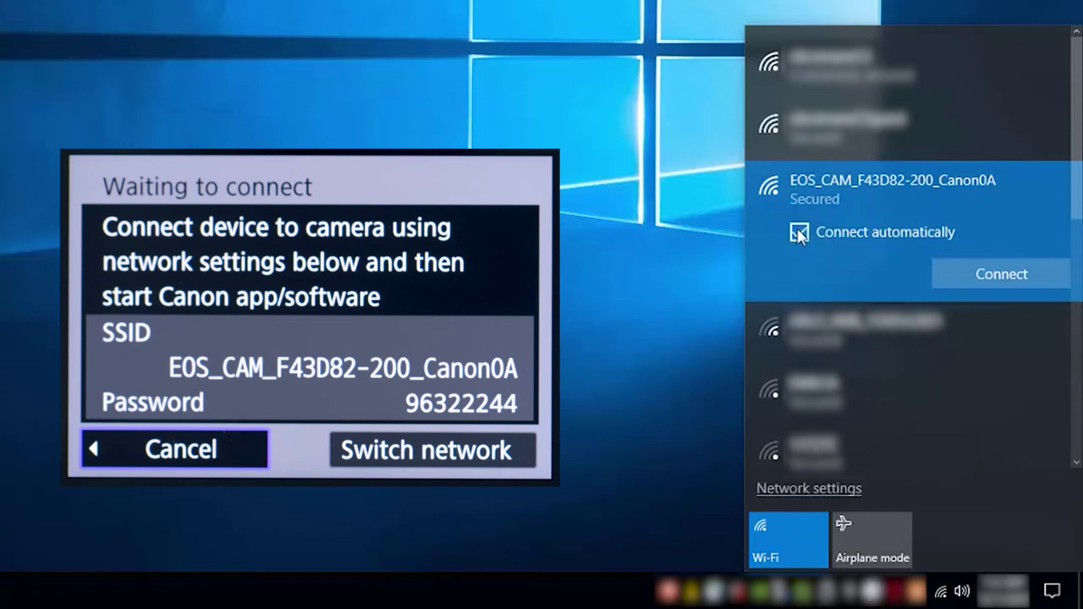
{"action": "left_click", "coordinate": [1001, 273]}
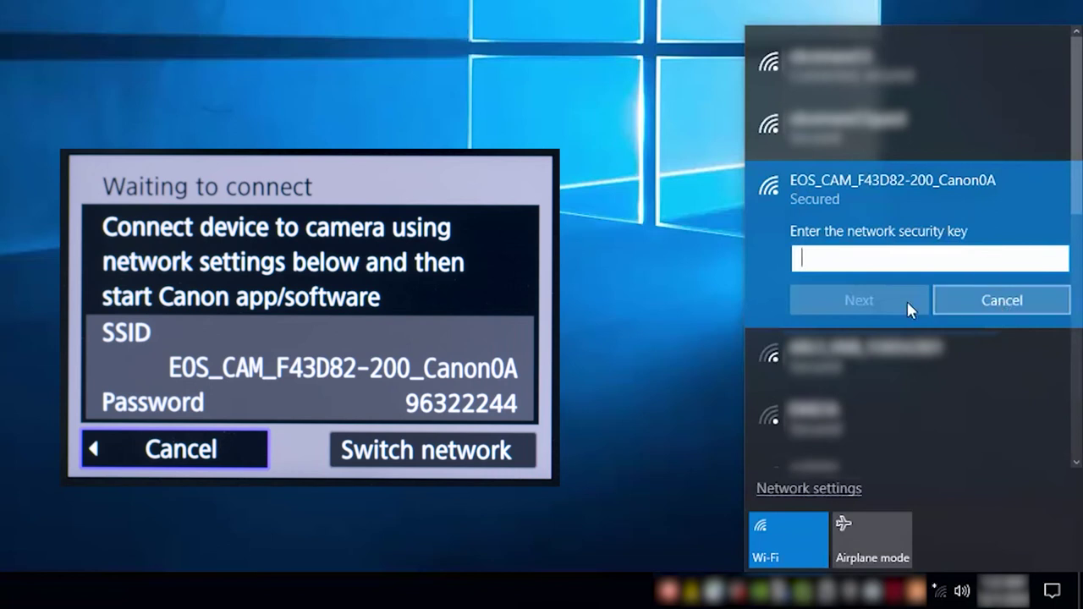
{"action": "left_click", "coordinate": [825, 256]}
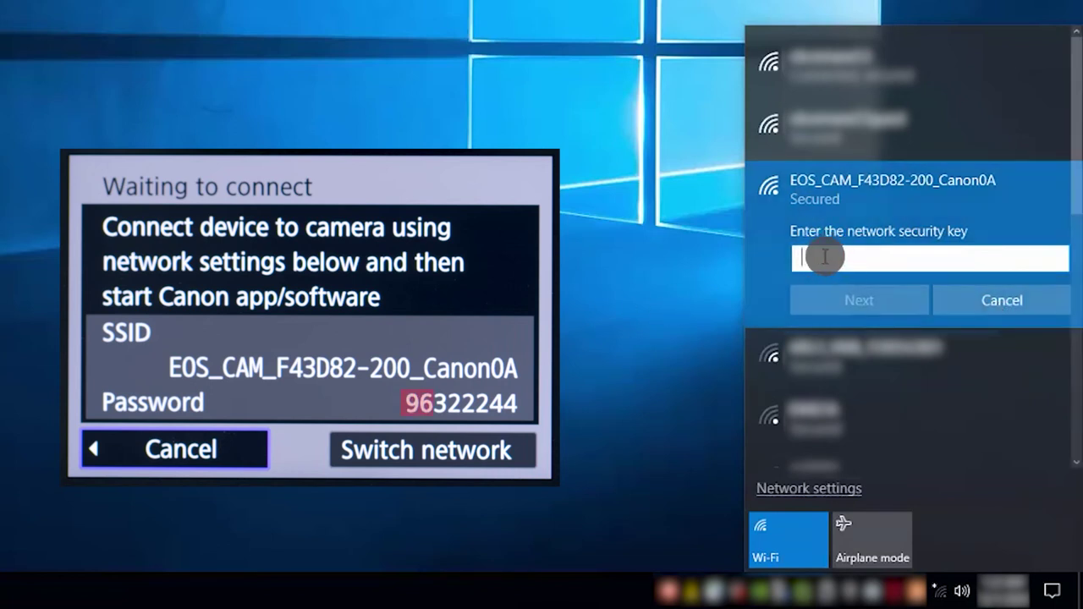
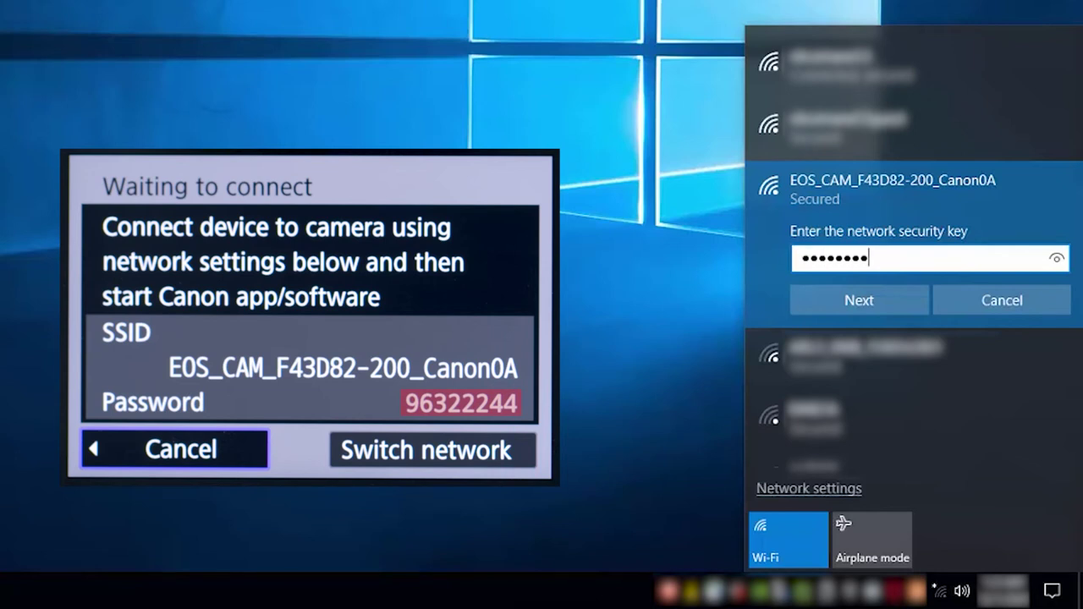
{"action": "left_click", "coordinate": [858, 298]}
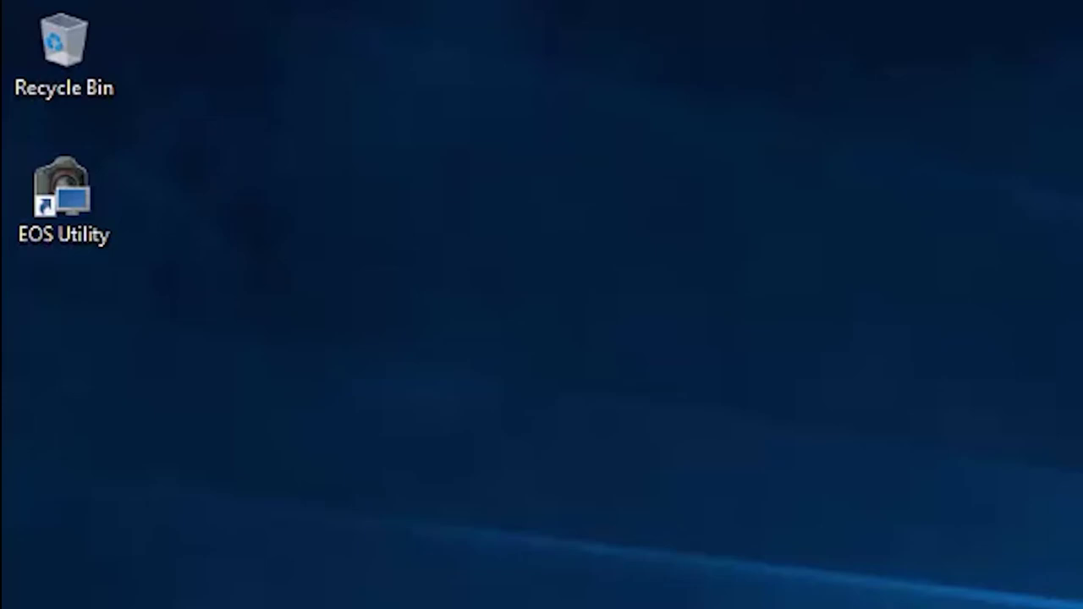
Launch EOS Utility, allow the firewall changes, and pair with the Canon EOS camera over Wi-Fi/LAN
{"action": "double_click", "coordinate": [64, 199]}
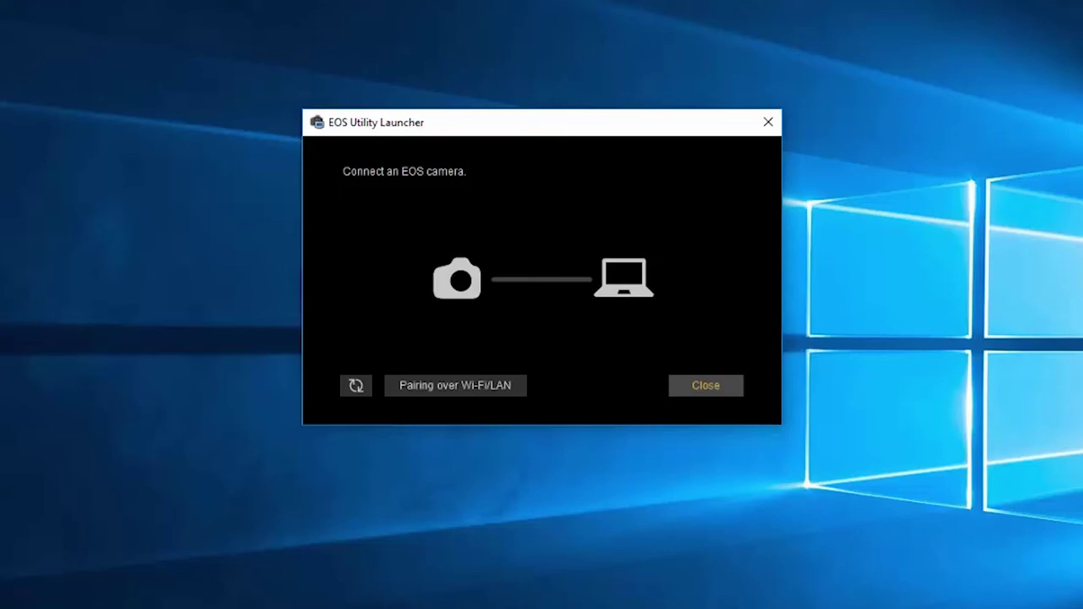
{"action": "left_click", "coordinate": [461, 386]}
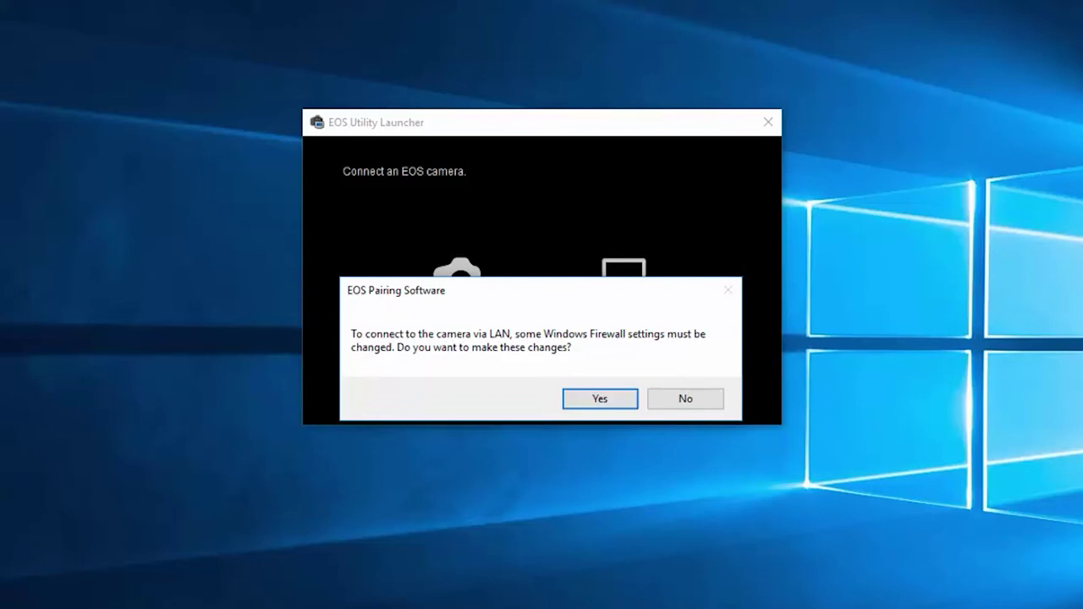
{"action": "left_click", "coordinate": [600, 399]}
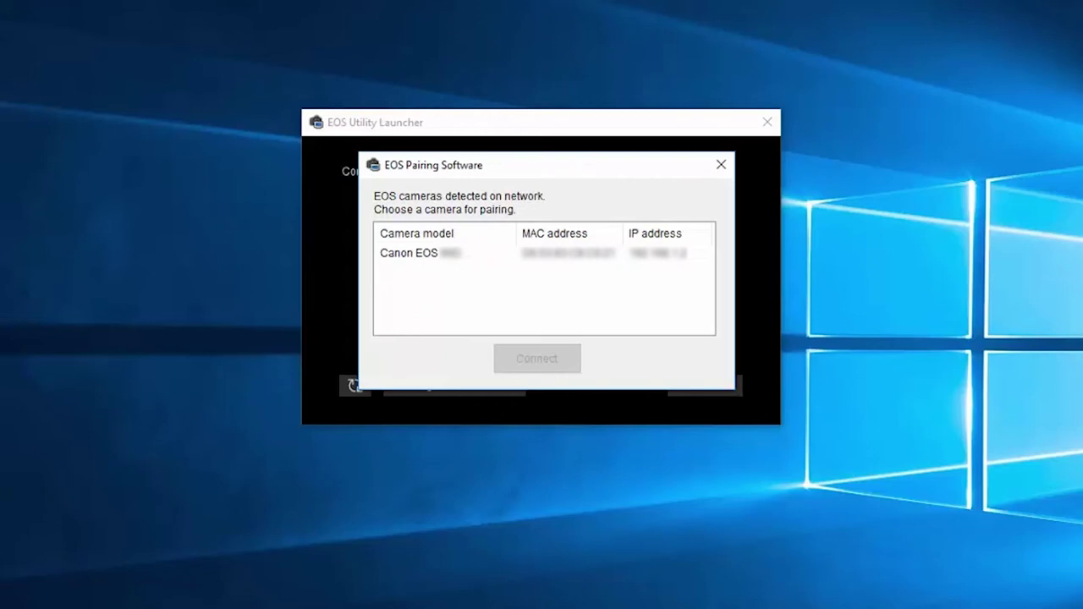
{"action": "left_click", "coordinate": [581, 254]}
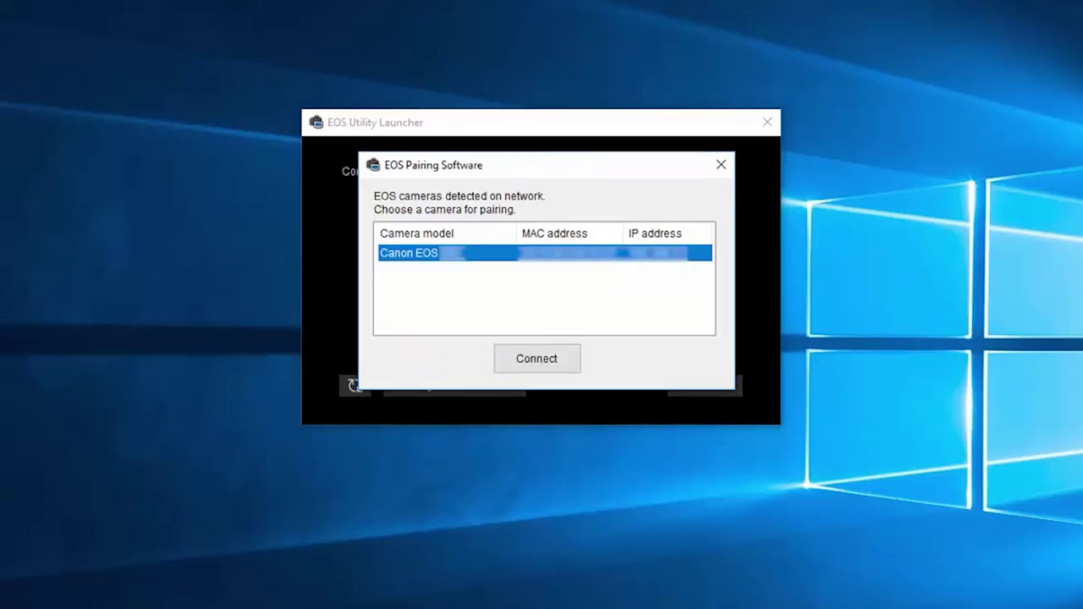
{"action": "left_click", "coordinate": [536, 359]}
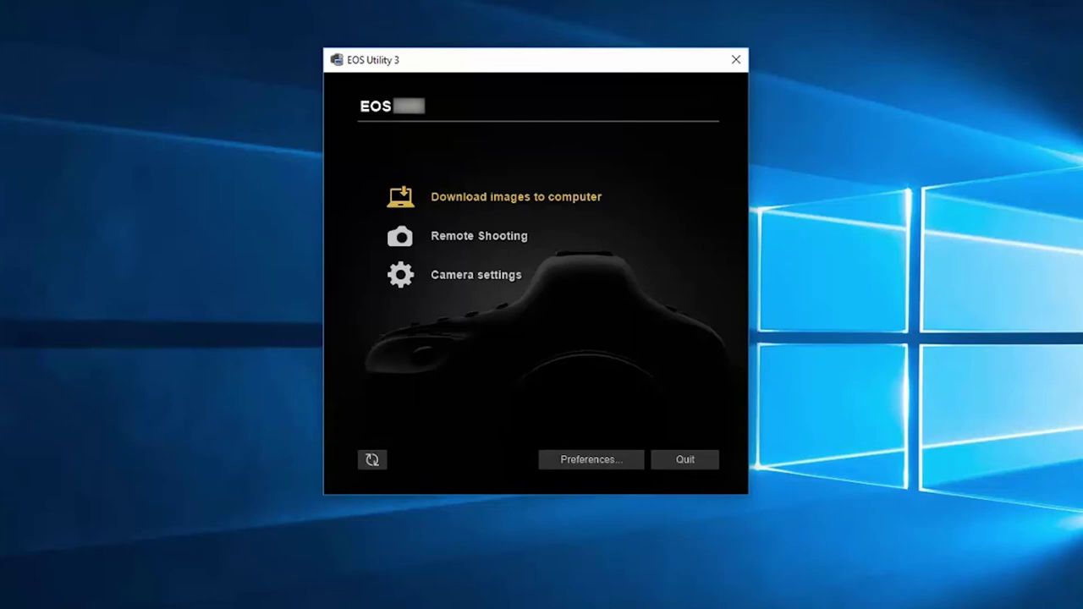
Set the Preferences destination folder to Pictures and save
{"action": "left_click", "coordinate": [585, 458]}
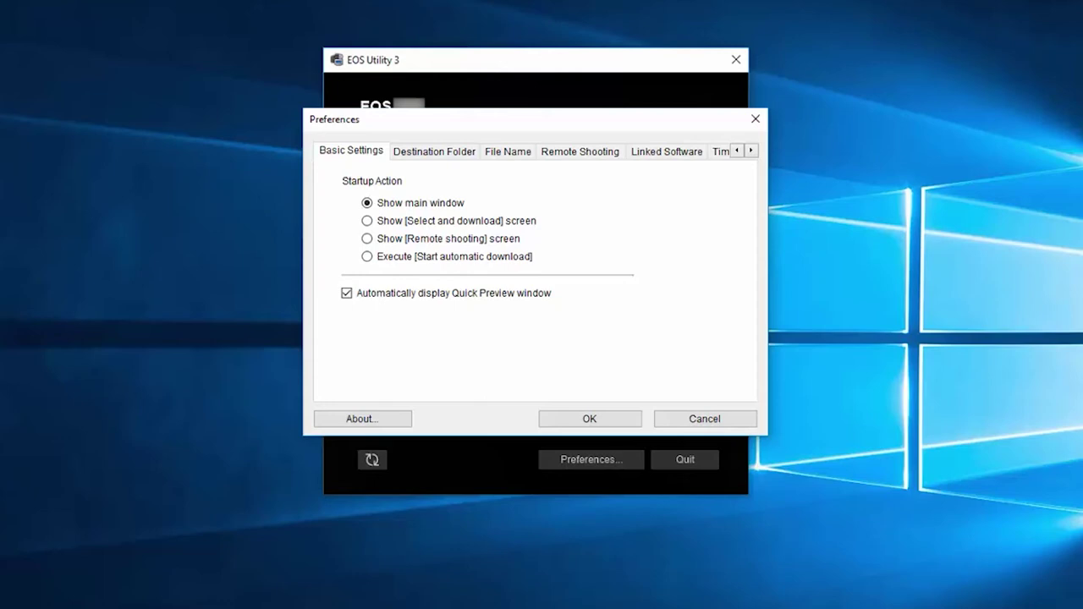
{"action": "left_click", "coordinate": [434, 149]}
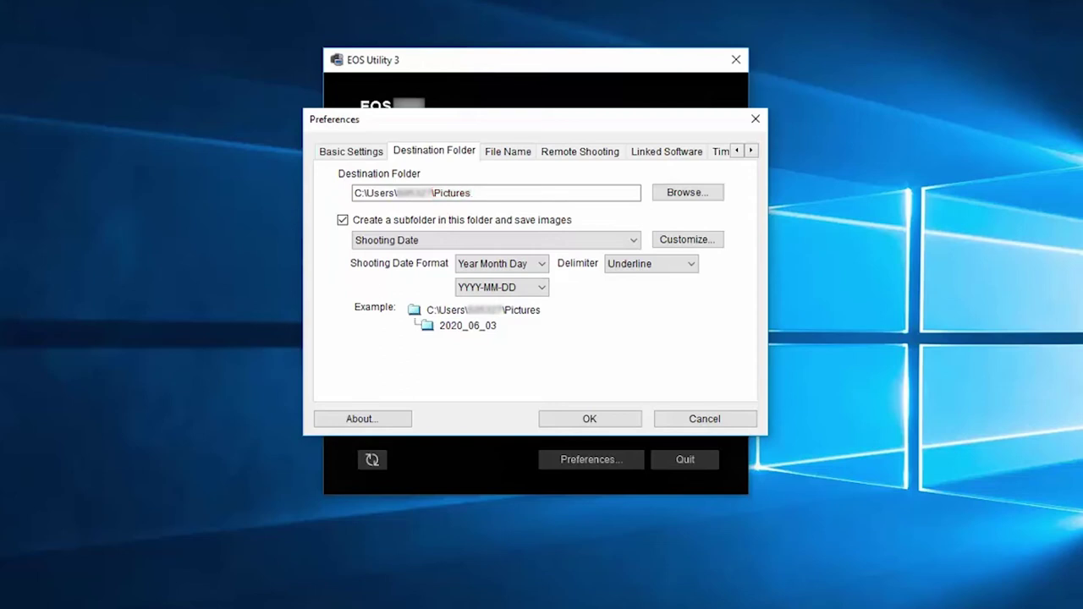
{"action": "left_click", "coordinate": [687, 192]}
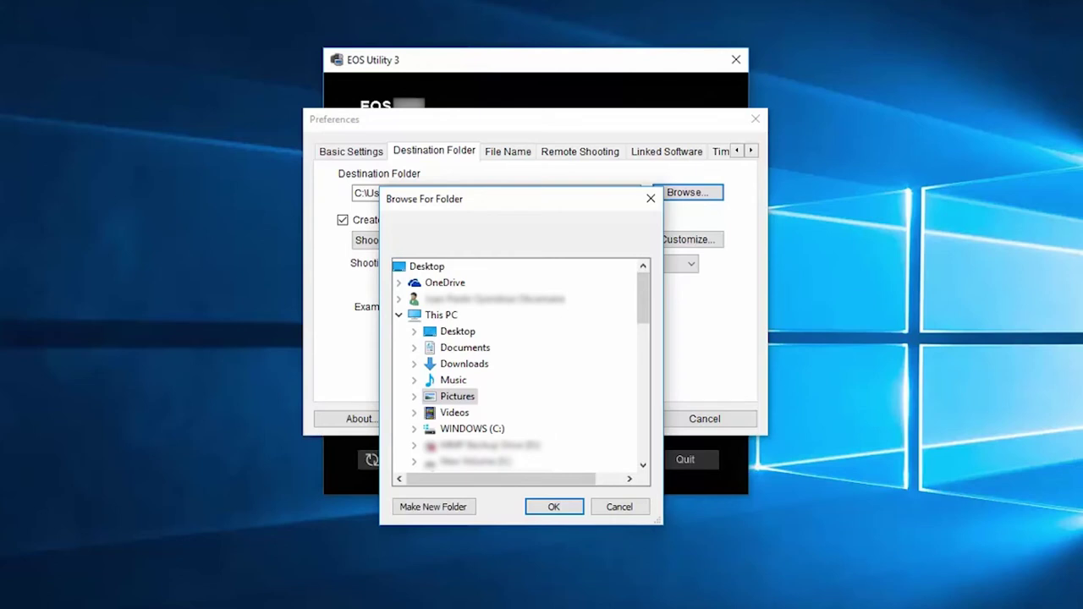
{"action": "left_click", "coordinate": [553, 507]}
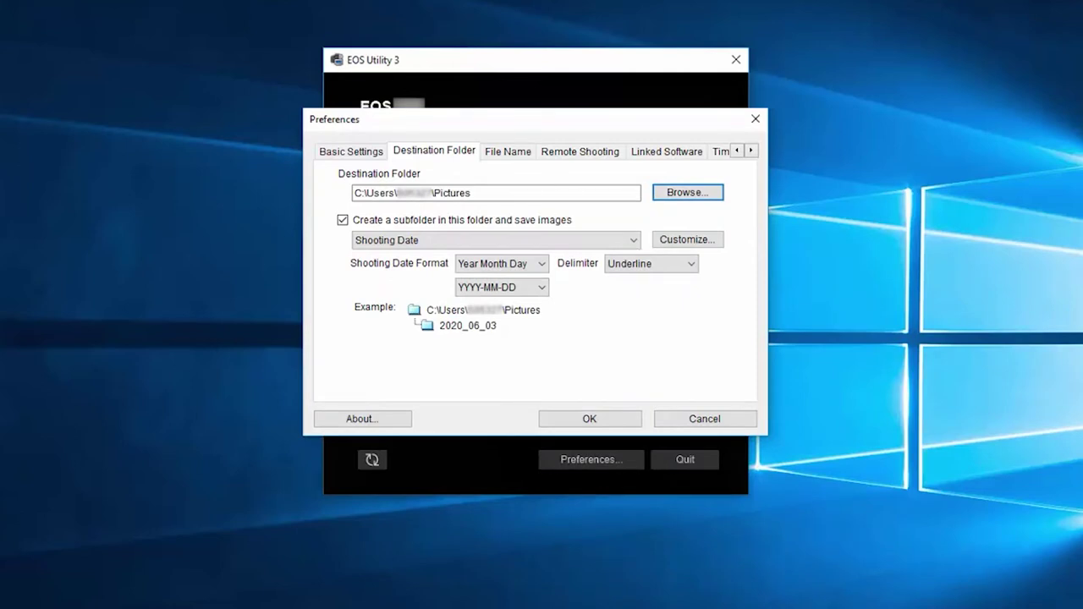
{"action": "left_click", "coordinate": [589, 418]}
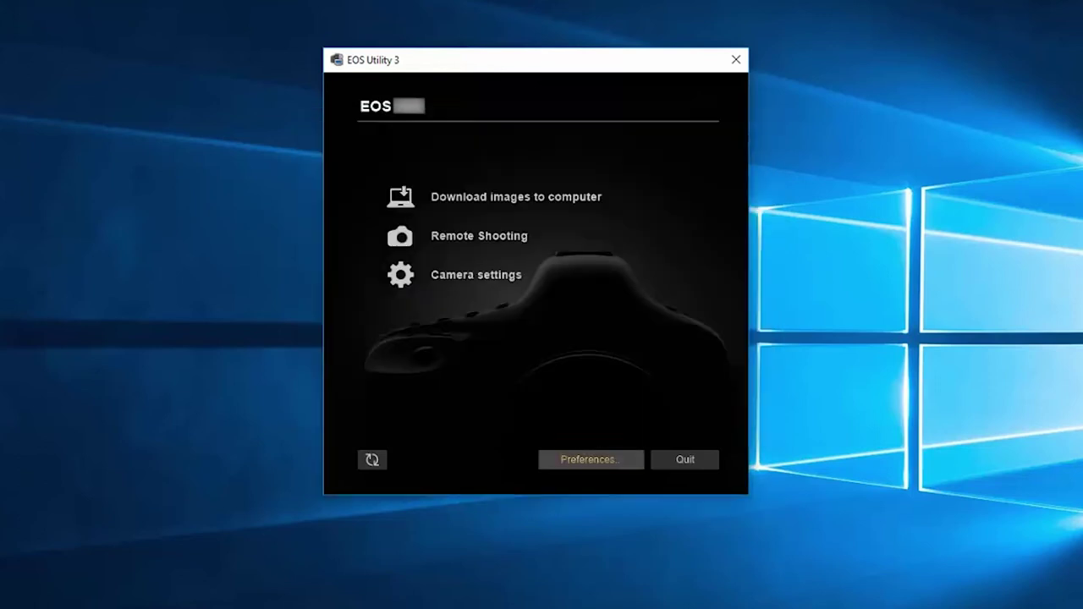
Keep automatic download limited to images not yet downloaded, then open the camera's image browser
{"action": "left_click", "coordinate": [483, 197]}
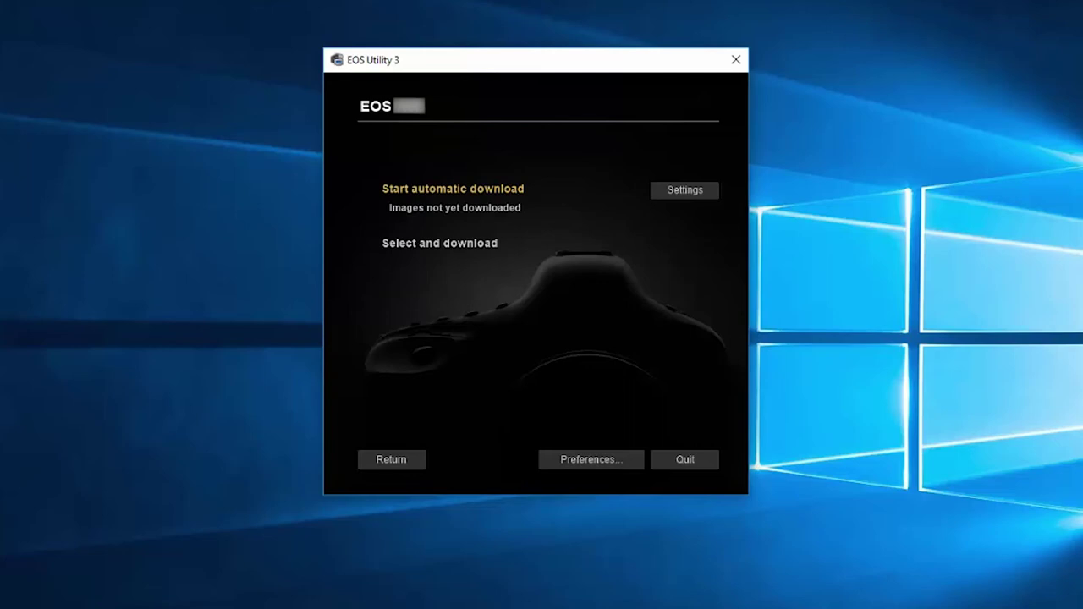
{"action": "left_click", "coordinate": [685, 189]}
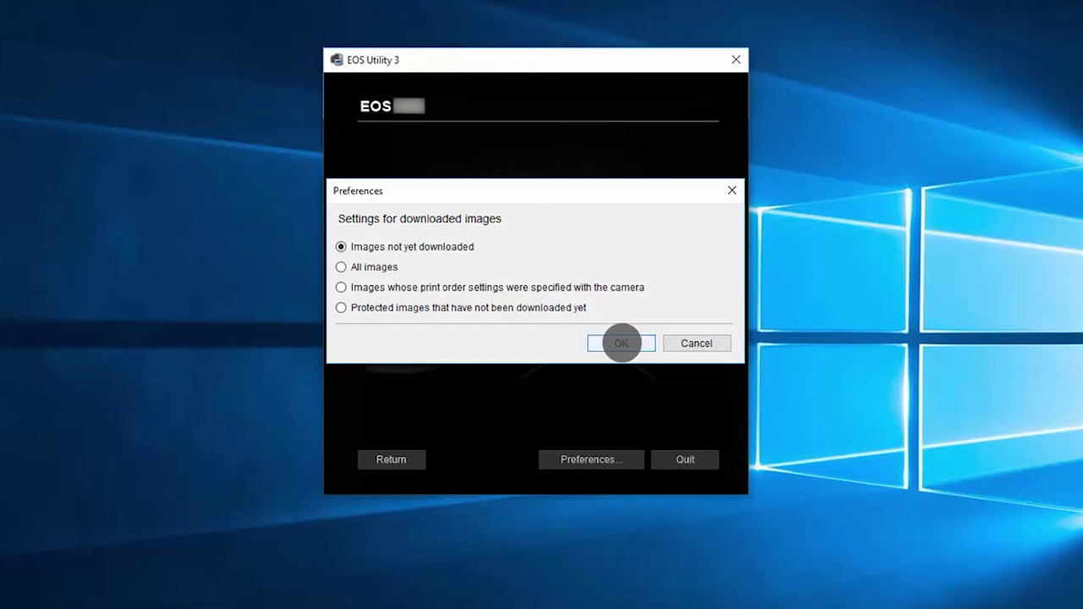
{"action": "left_click", "coordinate": [621, 344]}
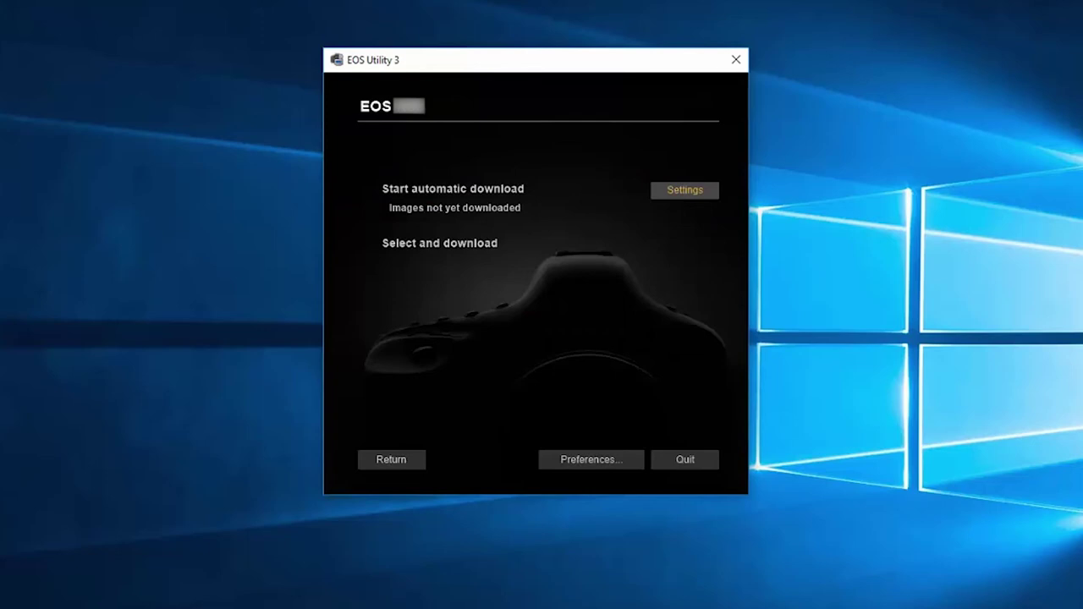
{"action": "left_click", "coordinate": [435, 242]}
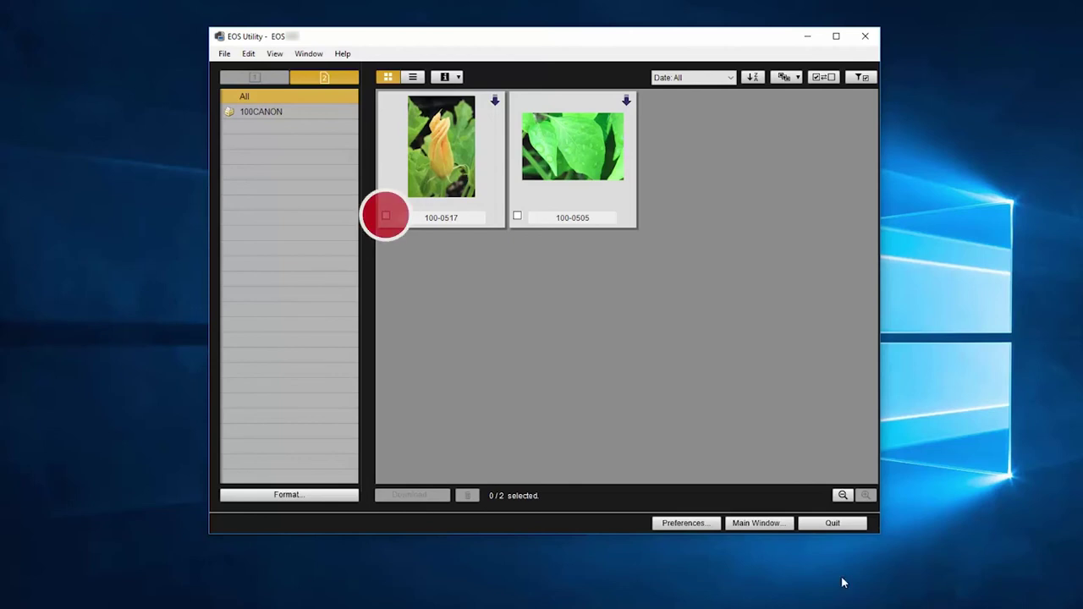
Download images 100-0517 and 100-0505 into Pictures\2020_06_03, then quit EOS Utility
{"action": "left_click", "coordinate": [386, 216]}
{"action": "left_click", "coordinate": [517, 216]}
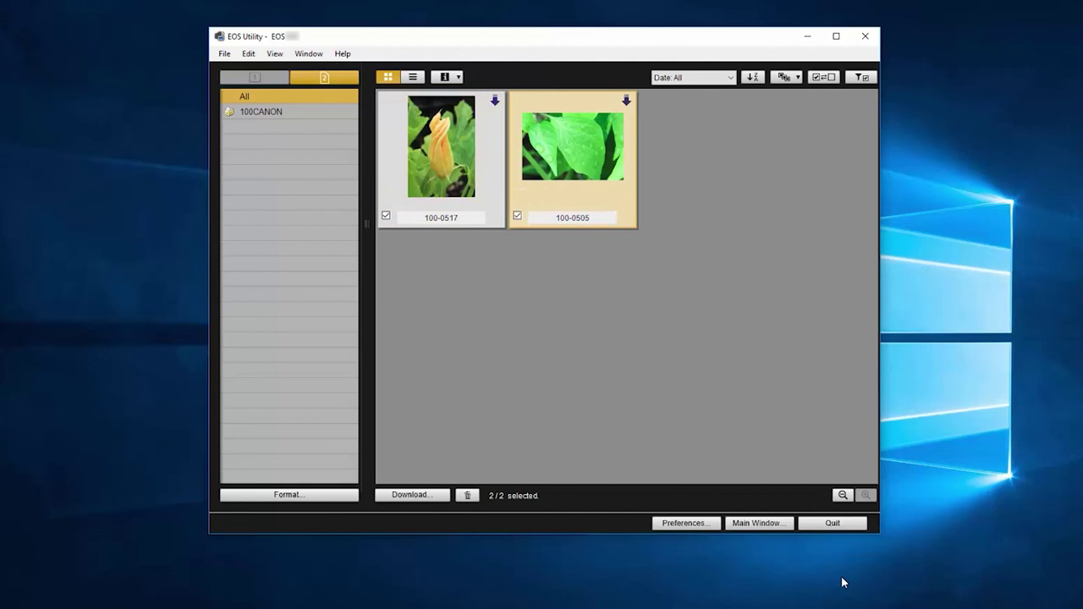
{"action": "left_click", "coordinate": [411, 494]}
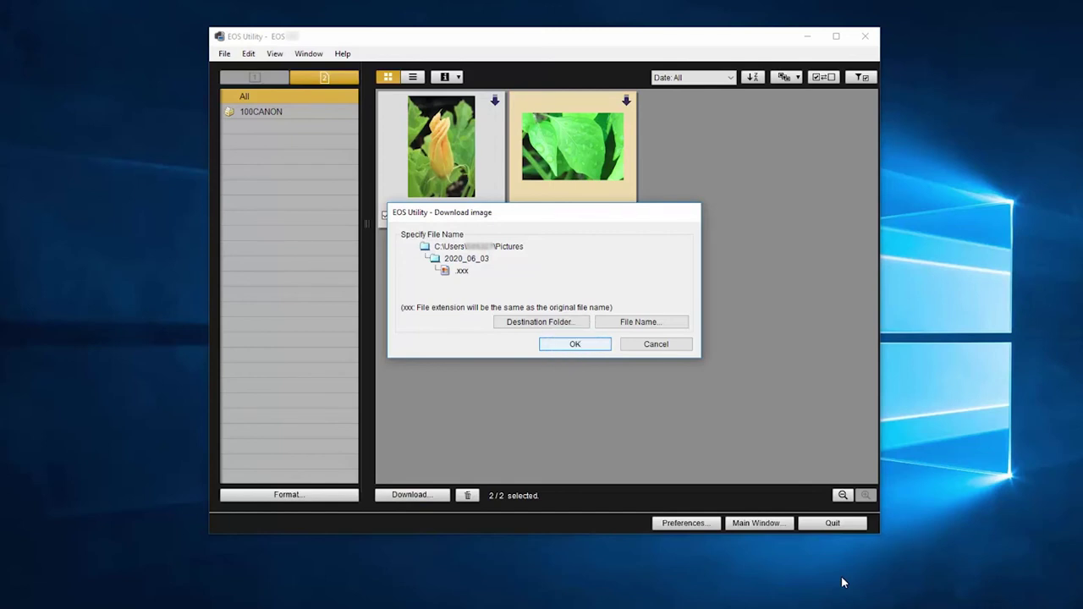
{"action": "key", "text": "Return"}
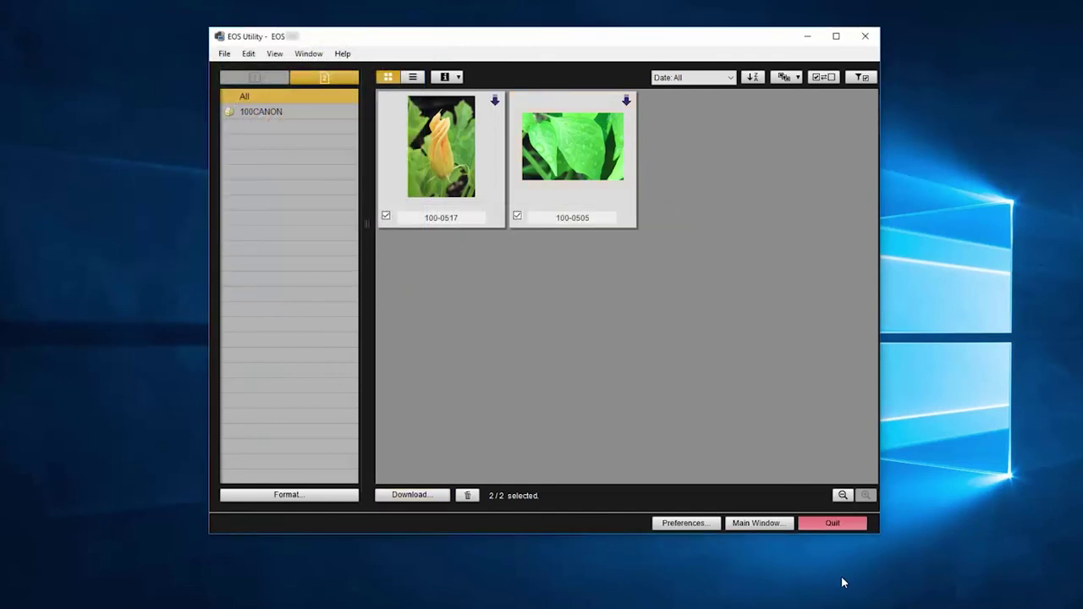
{"action": "key", "text": "alt+F4"}
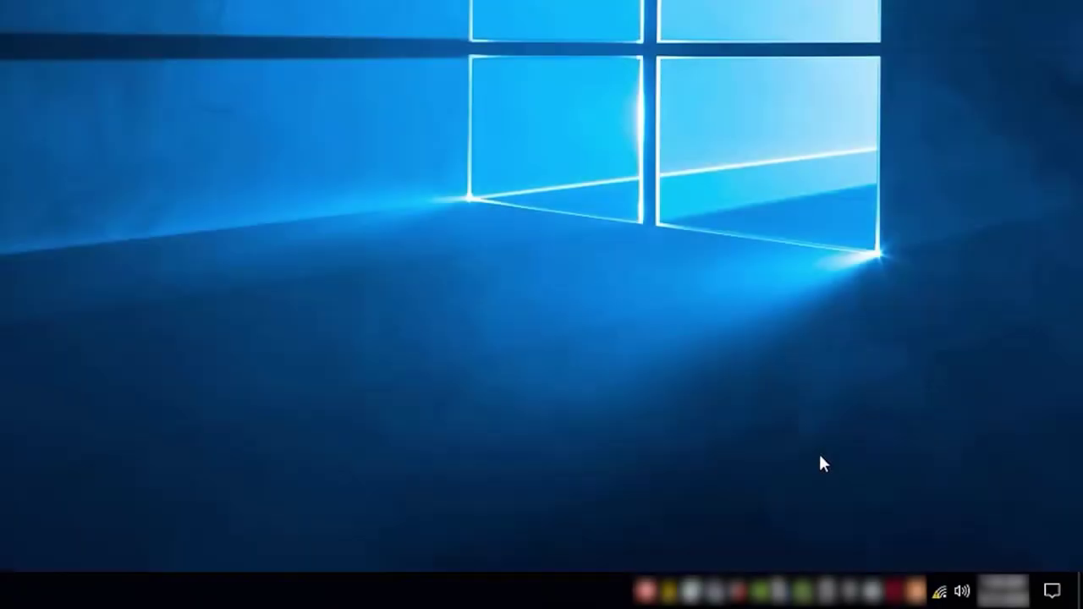
Connect to the EOS_CAM Wi-Fi network with Connect automatically ticked
{"action": "left_click", "coordinate": [940, 592]}
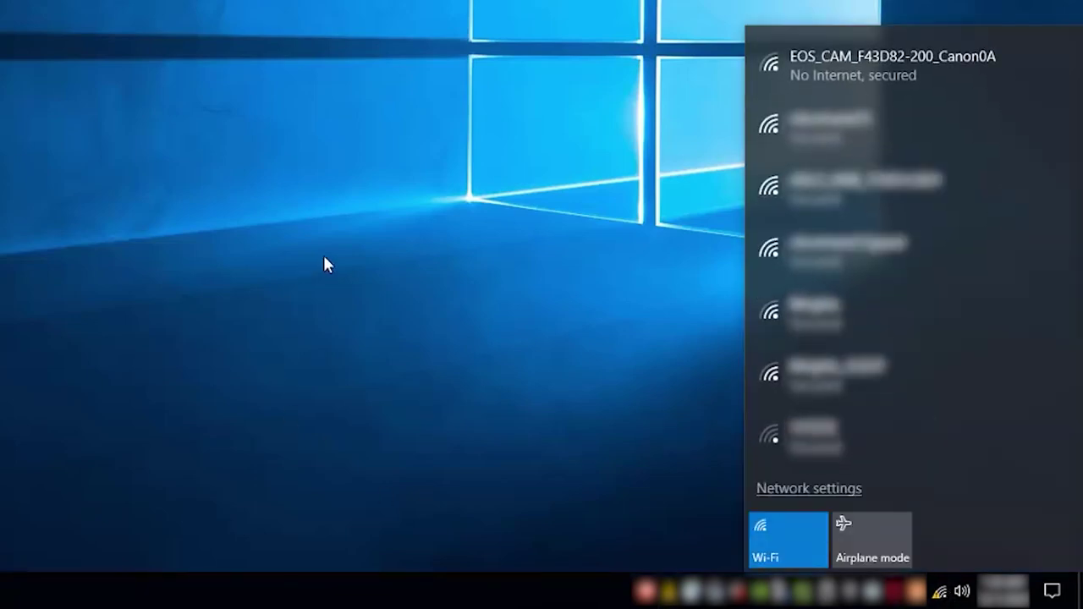
{"action": "left_click", "coordinate": [879, 70]}
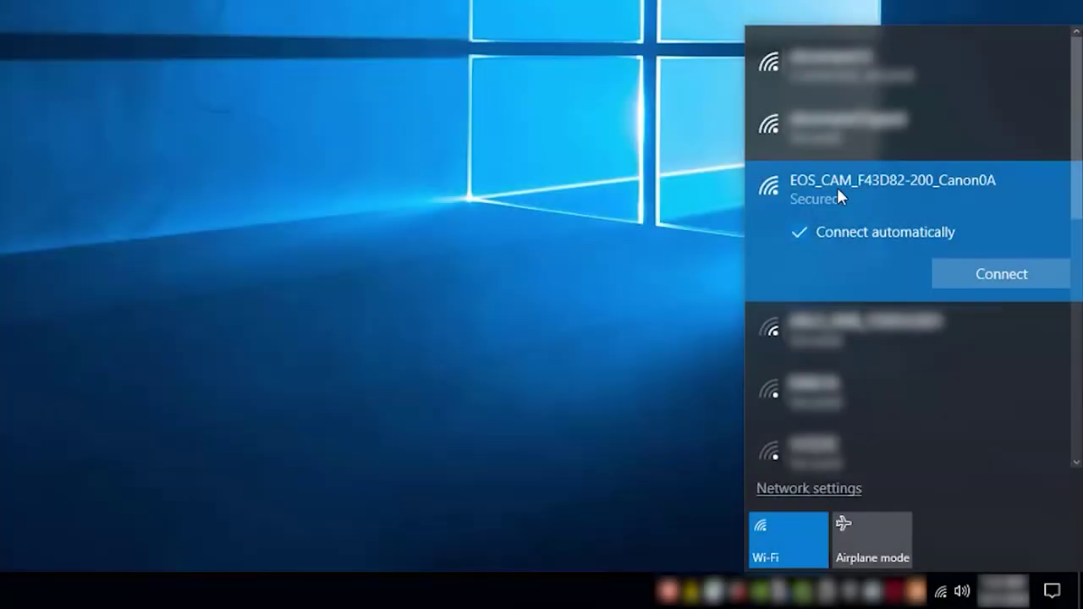
{"action": "left_click", "coordinate": [799, 233]}
{"action": "left_click", "coordinate": [799, 233]}
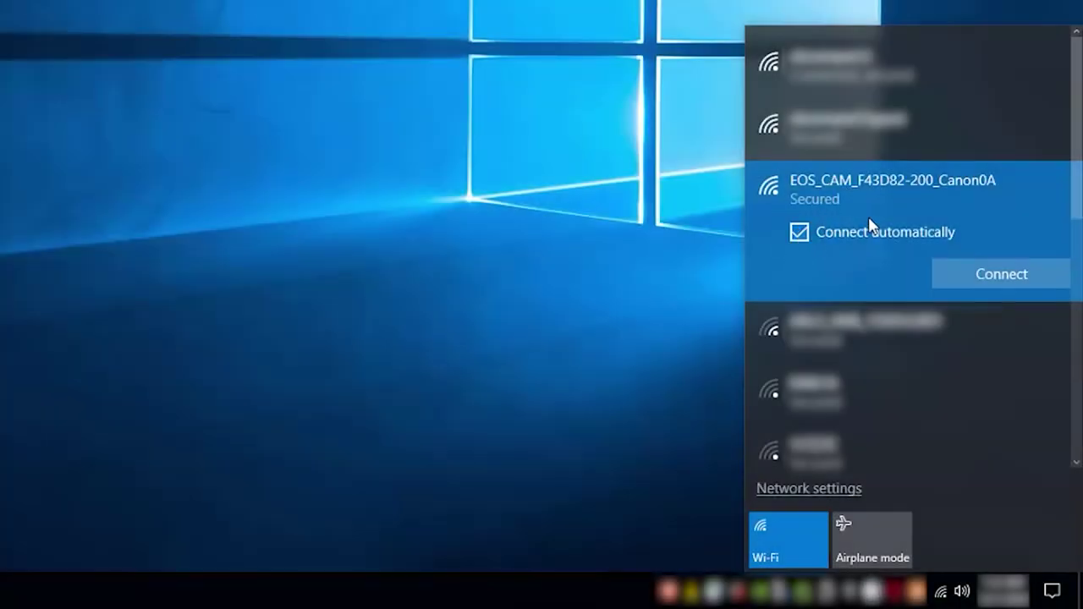
{"action": "left_click", "coordinate": [1001, 273]}
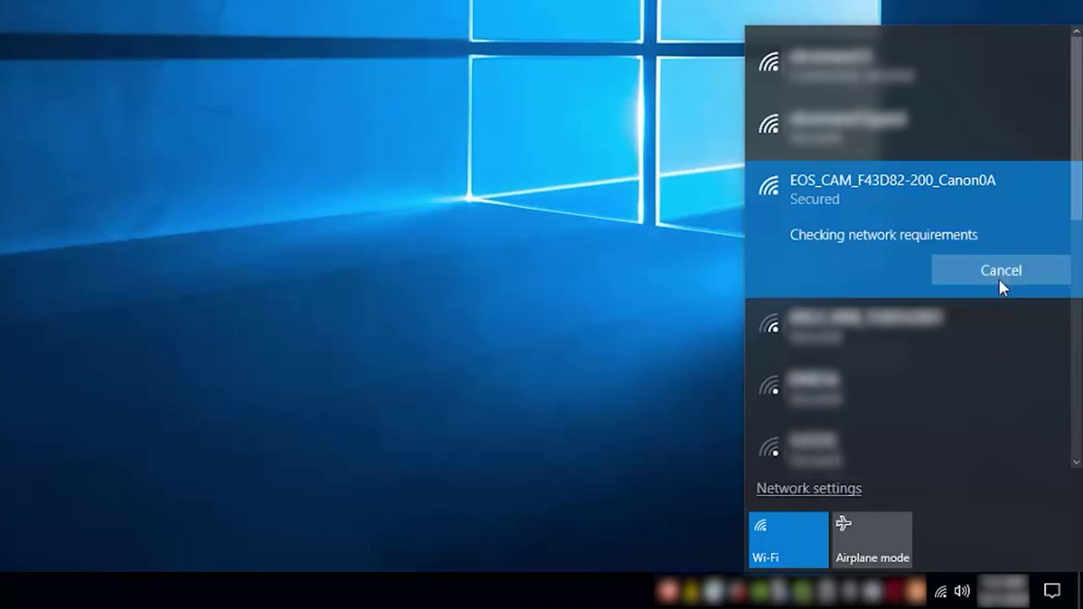